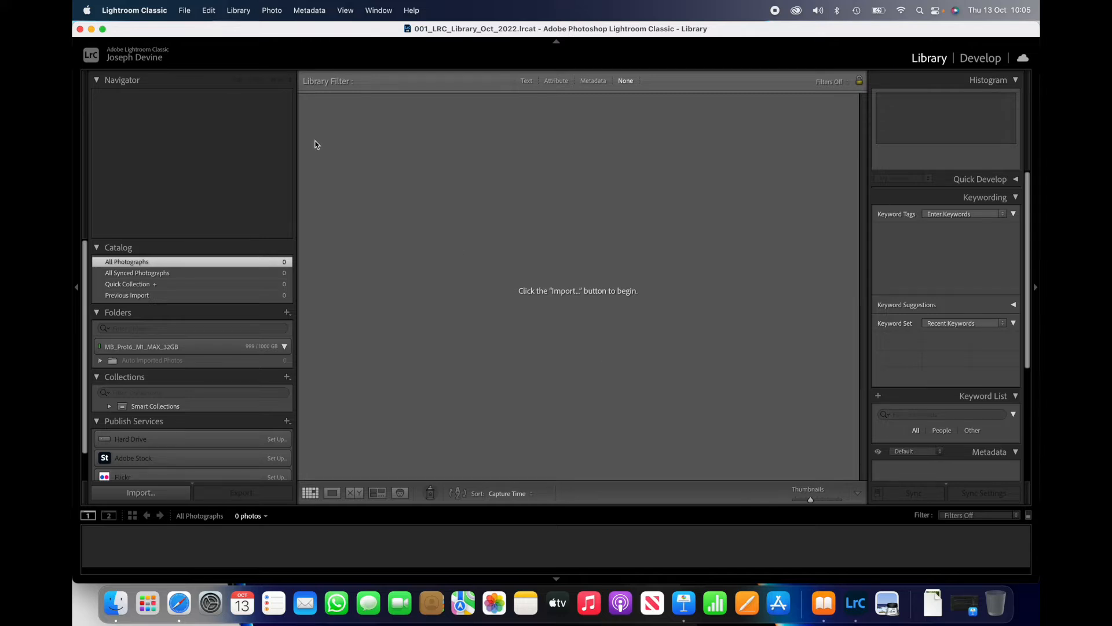
Minimise the catalogue window, switch to Finder and expand the TEST_IMAGES_LRC_VIDEO folder on the SD CARD
{"action": "left_click", "coordinate": [92, 30]}
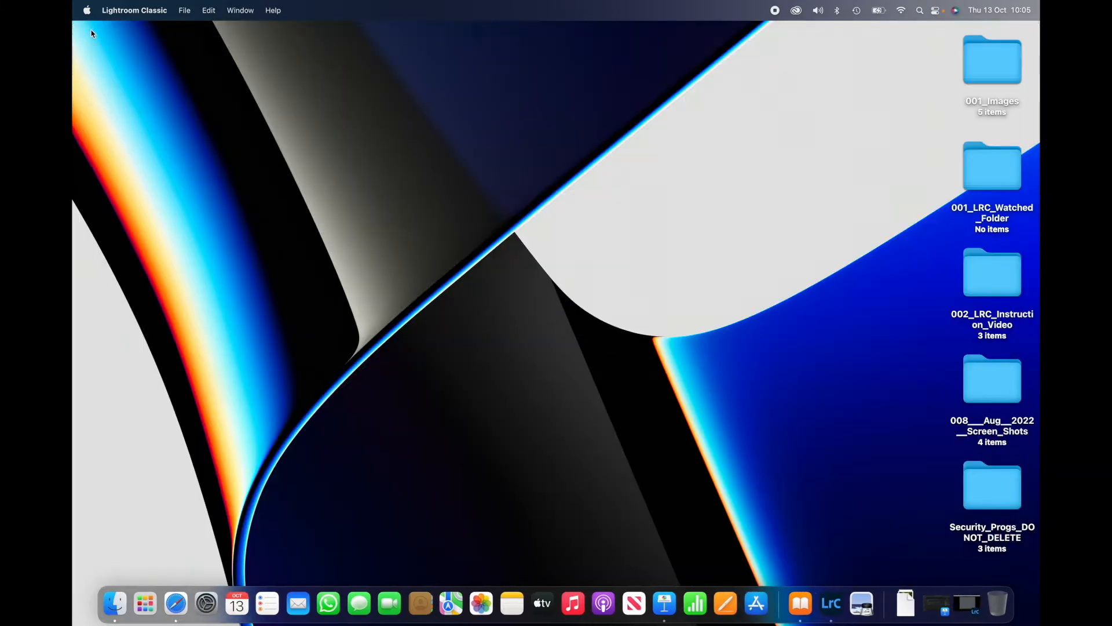
{"action": "left_click", "coordinate": [116, 608]}
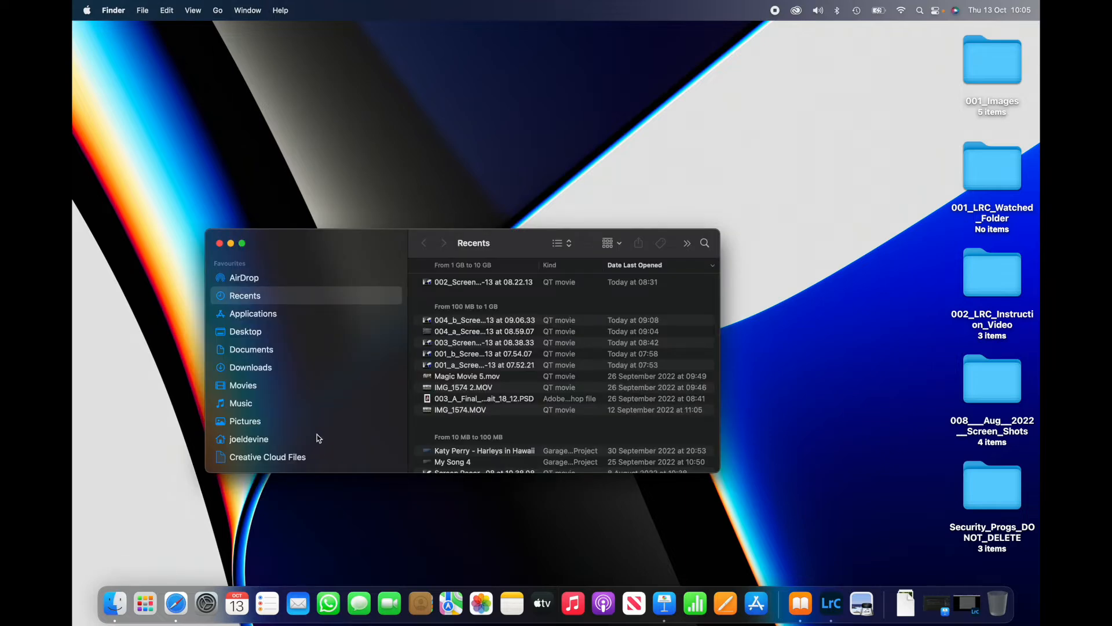
{"action": "scroll", "coordinate": [315, 436], "scroll_direction": "down", "scroll_amount": 5}
{"action": "scroll", "coordinate": [318, 439], "scroll_direction": "down", "scroll_amount": 3}
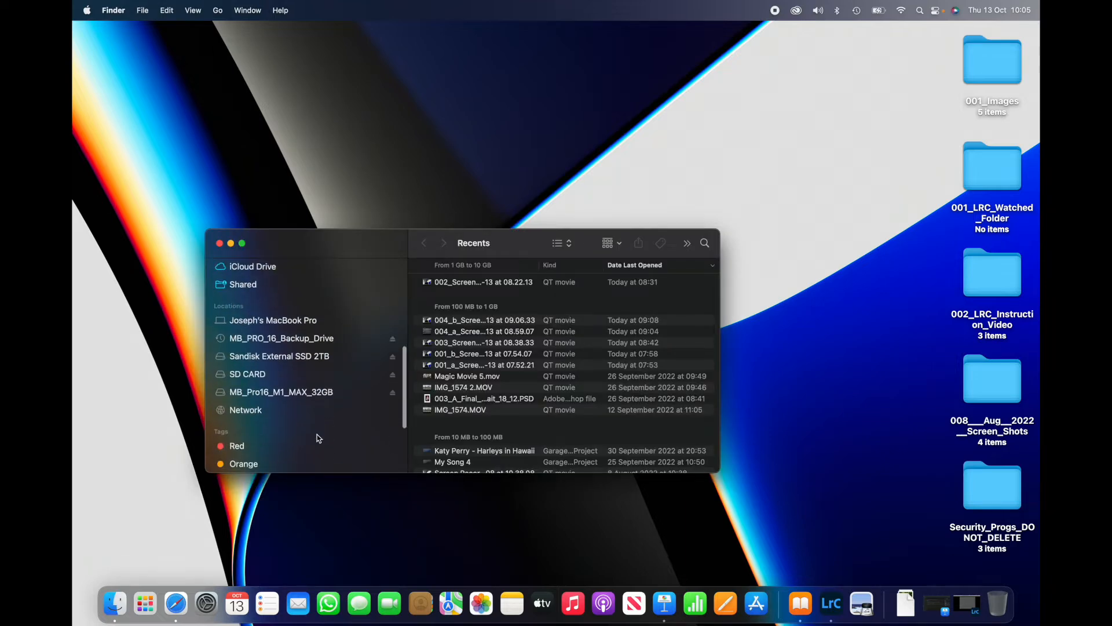
{"action": "left_click", "coordinate": [243, 375]}
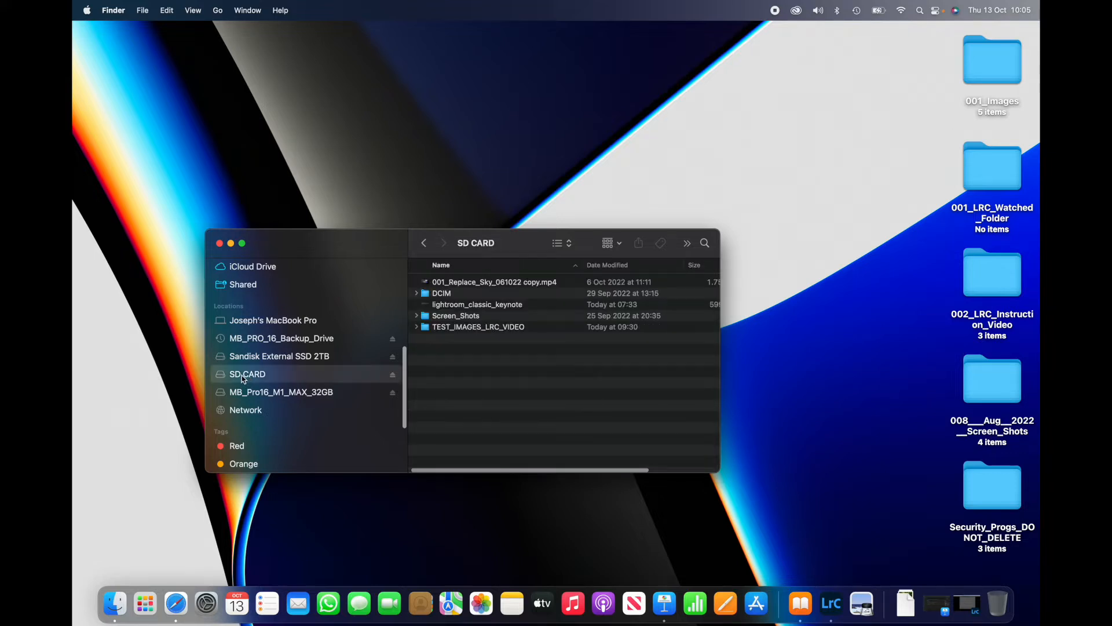
{"action": "left_click", "coordinate": [417, 328]}
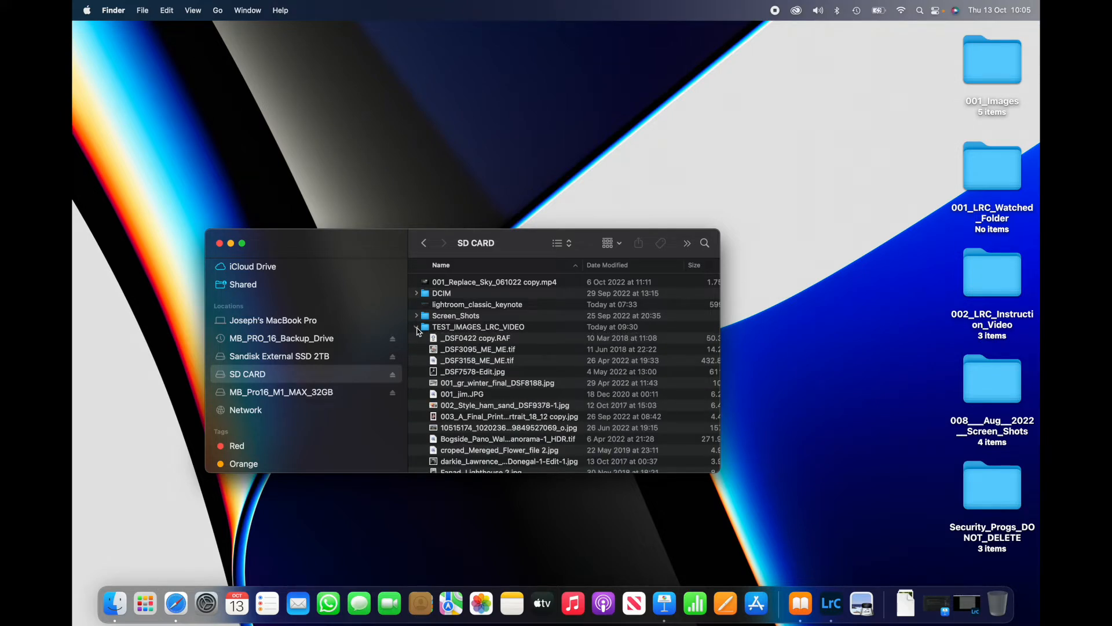
Select all the images in TEST_IMAGES_LRC_VIDEO and transfer them to the 001_LRC_Watched_Folder on the desktop
{"action": "scroll", "coordinate": [457, 345], "scroll_direction": "right", "scroll_amount": 2}
{"action": "left_click", "coordinate": [446, 340]}
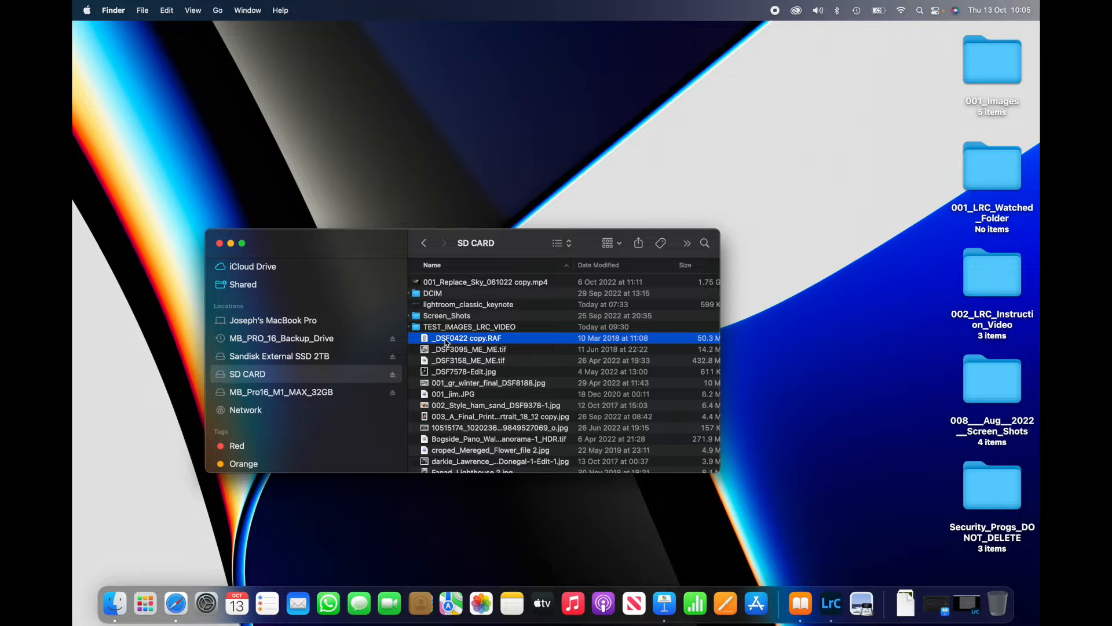
{"action": "scroll", "coordinate": [446, 342], "scroll_direction": "down", "scroll_amount": 15}
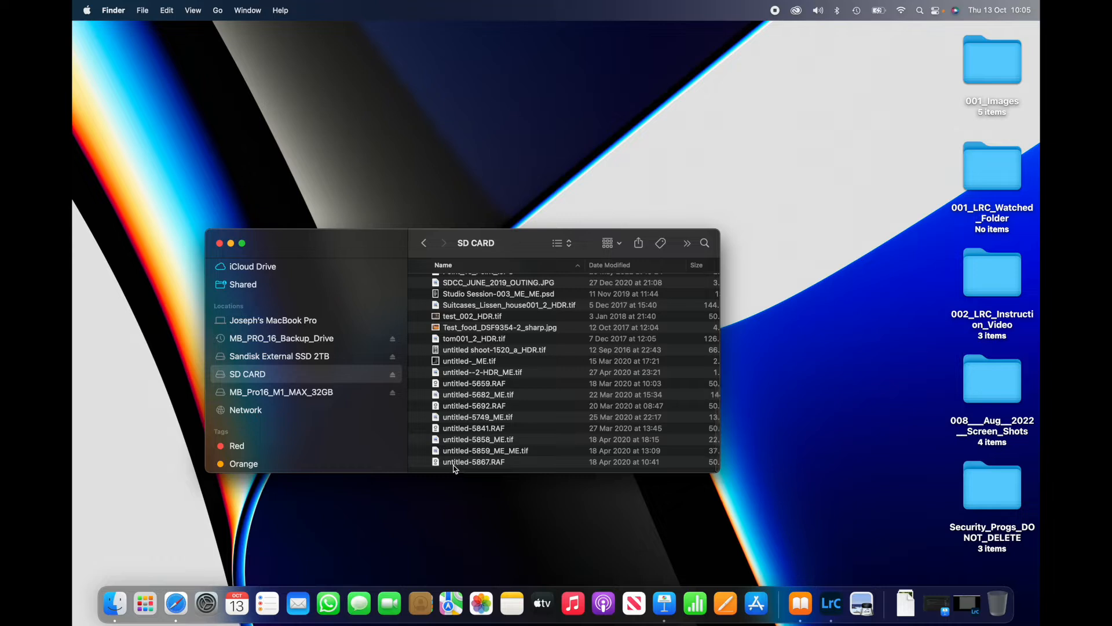
{"action": "key", "text": "super+a"}
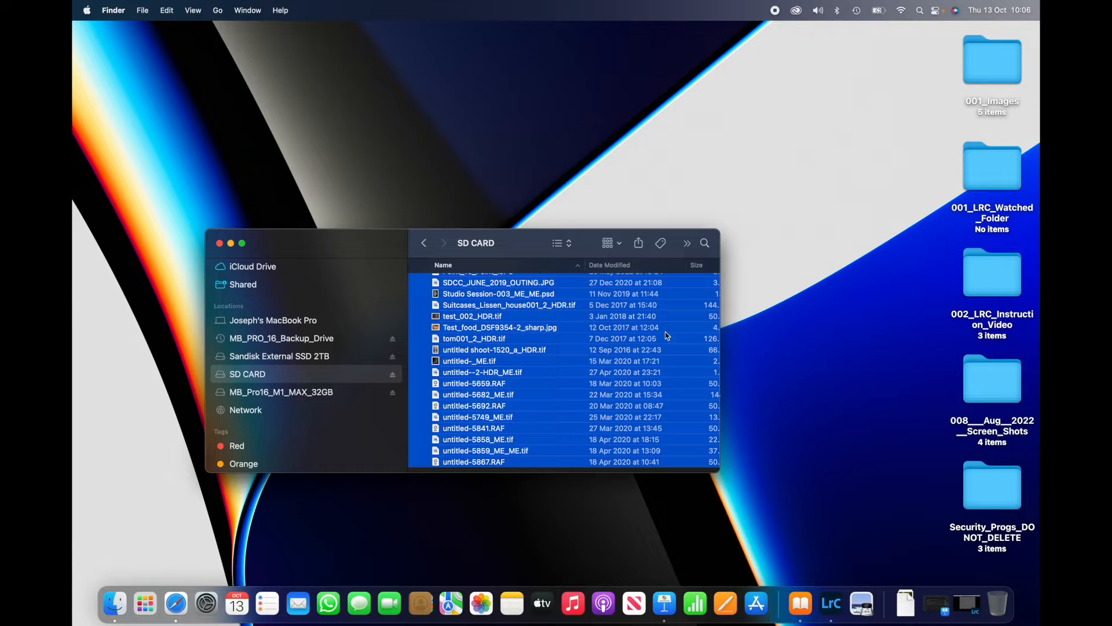
{"action": "left_click_drag", "start_coordinate": [543, 237], "coordinate": [630, 61]}
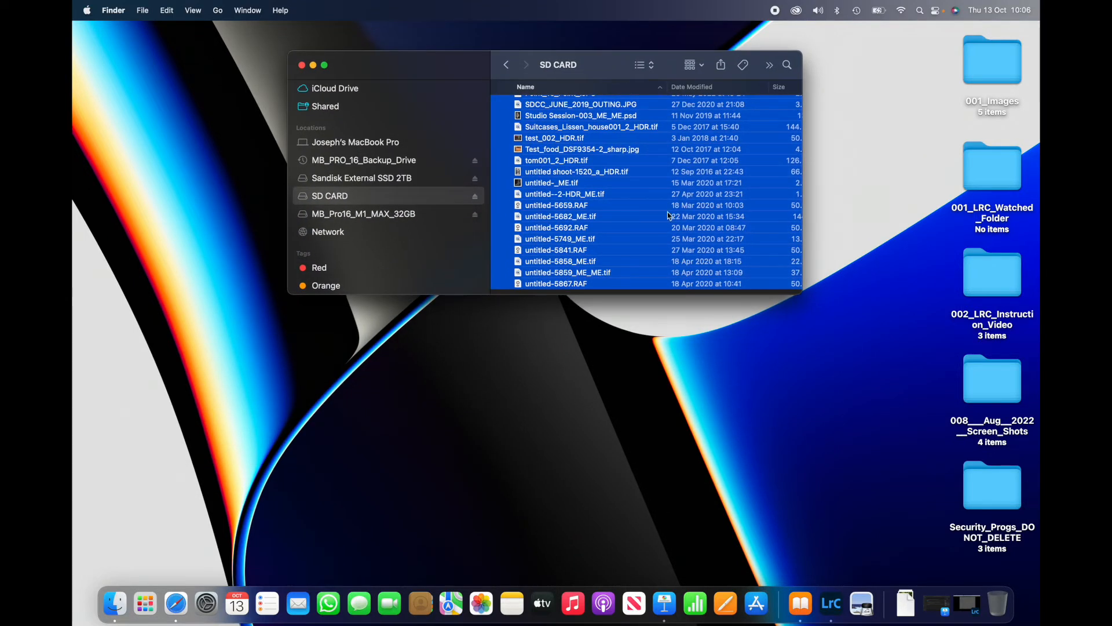
{"action": "left_click_drag", "start_coordinate": [653, 217], "coordinate": [975, 161]}
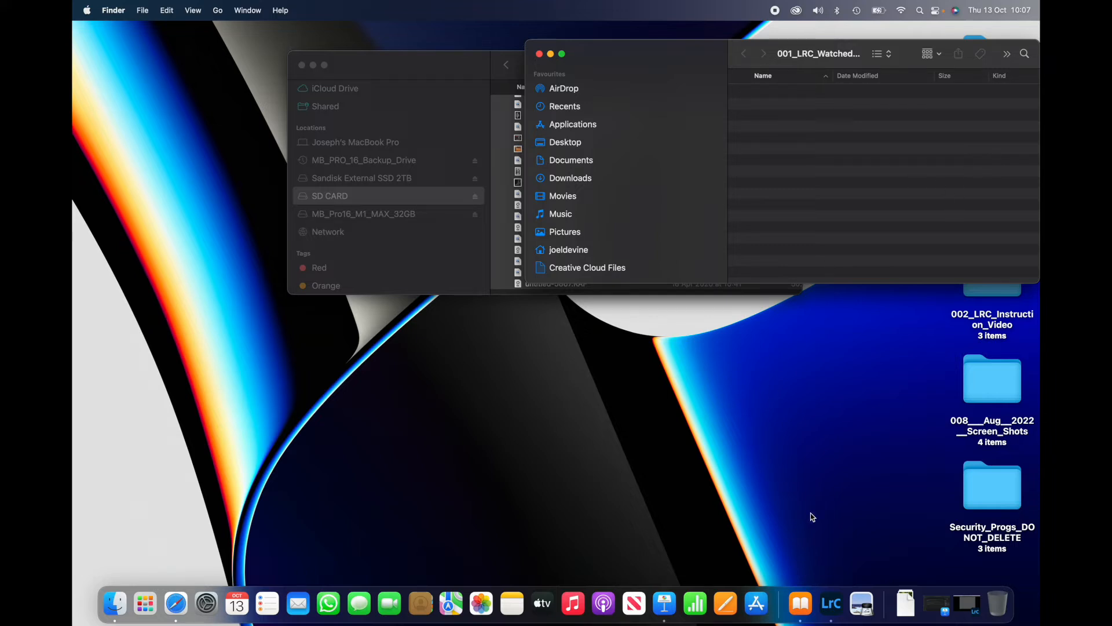
Switch back to Lightroom Classic and select the Fanad_Lighthouse 2.jpg photo in the library grid
{"action": "left_click", "coordinate": [831, 604]}
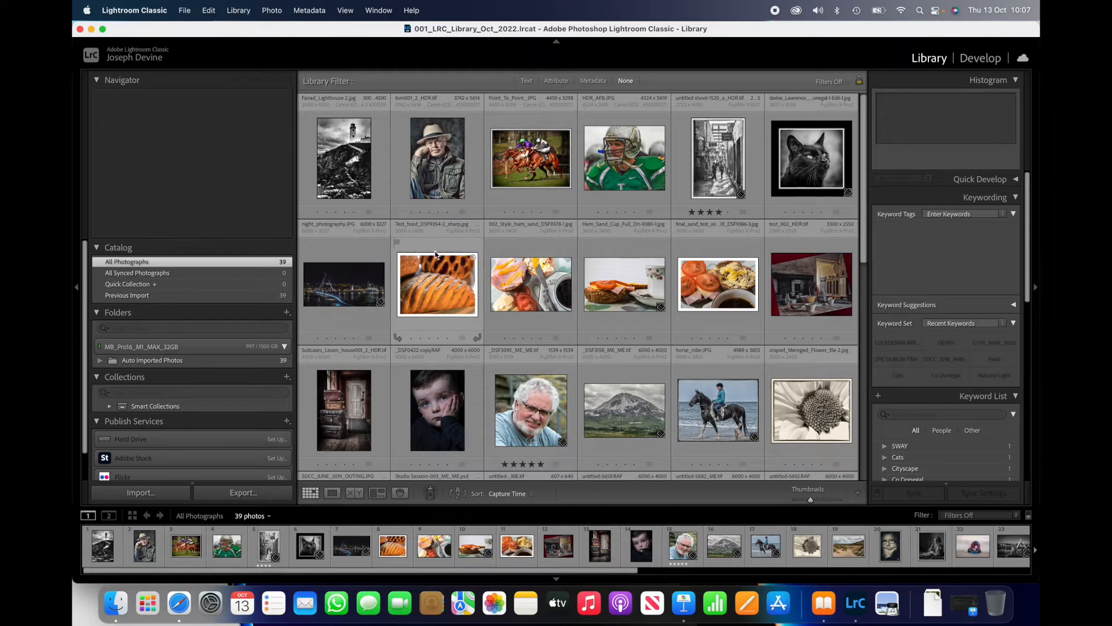
{"action": "left_click", "coordinate": [345, 169]}
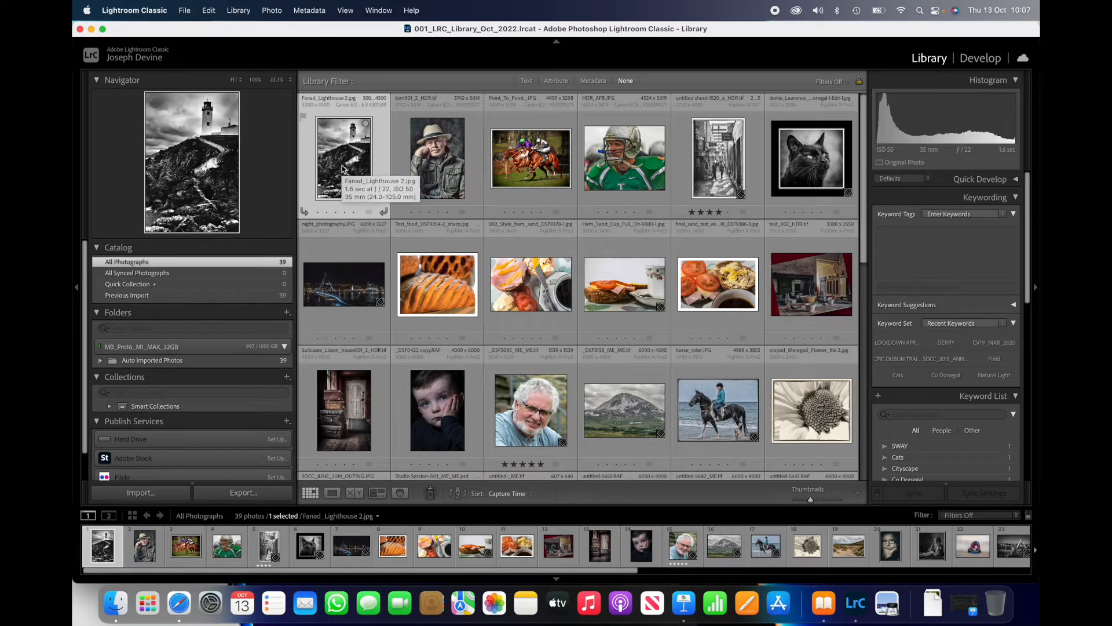
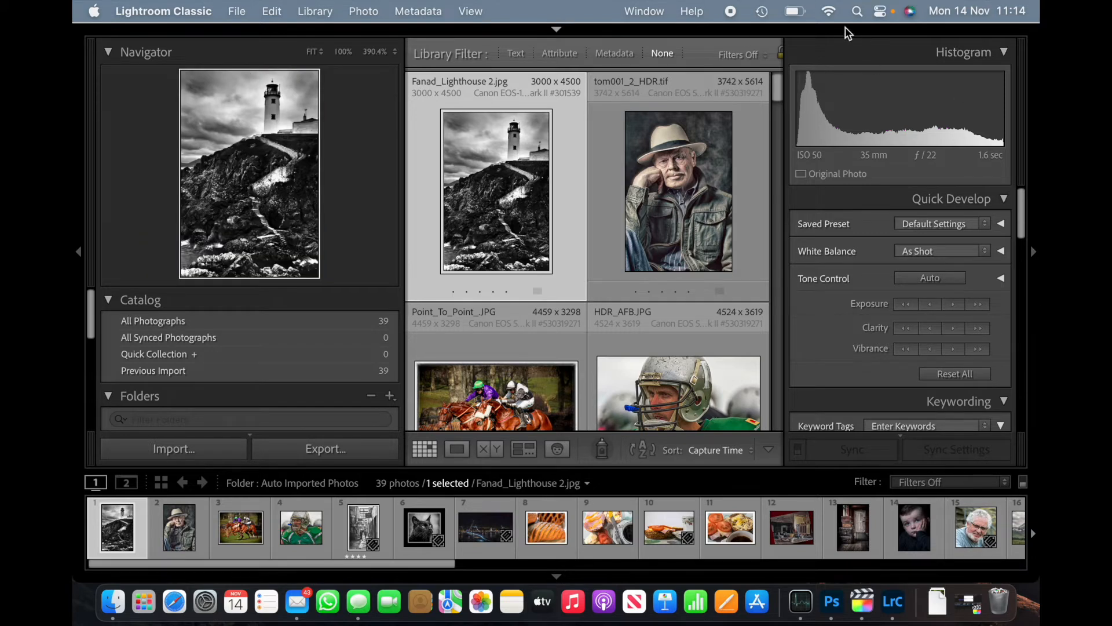
Create a subfolder named 001_Portrait inside the Auto Imported Photos folder and open it
{"action": "mouse_move", "coordinate": [836, 27]}
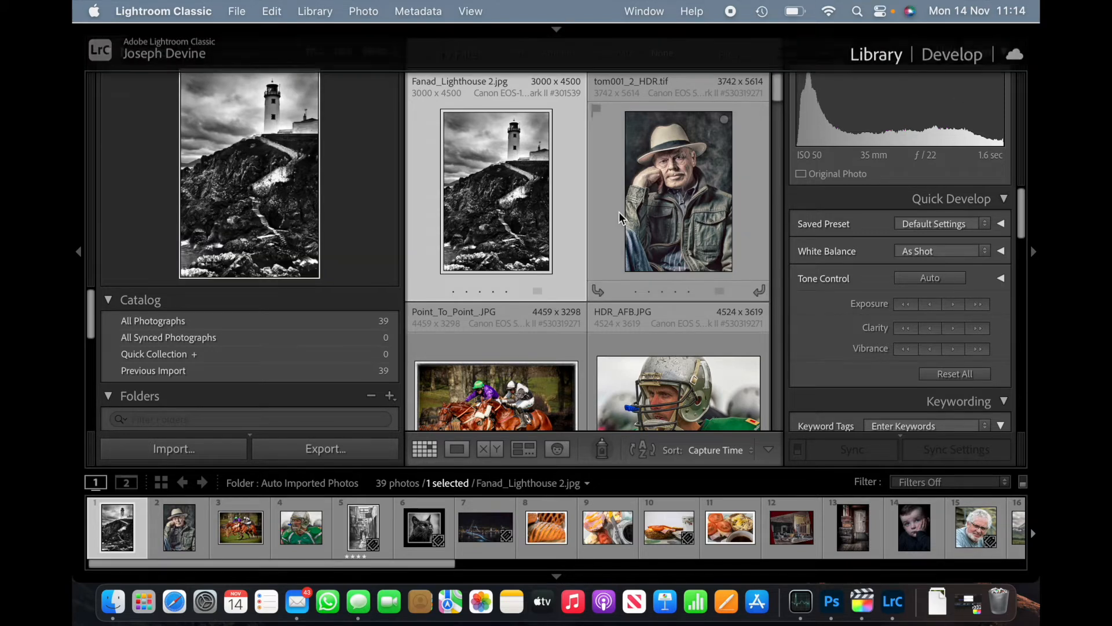
{"action": "scroll", "coordinate": [353, 326], "scroll_direction": "down", "scroll_amount": 5}
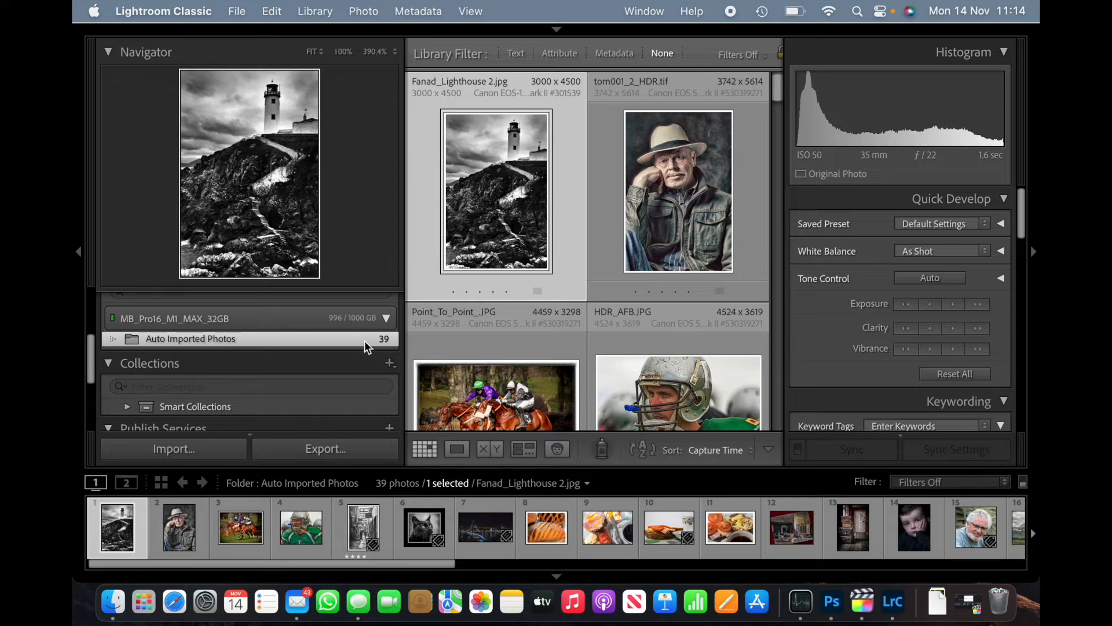
{"action": "scroll", "coordinate": [349, 342], "scroll_direction": "up", "scroll_amount": 2}
{"action": "scroll", "coordinate": [349, 341], "scroll_direction": "up", "scroll_amount": 2}
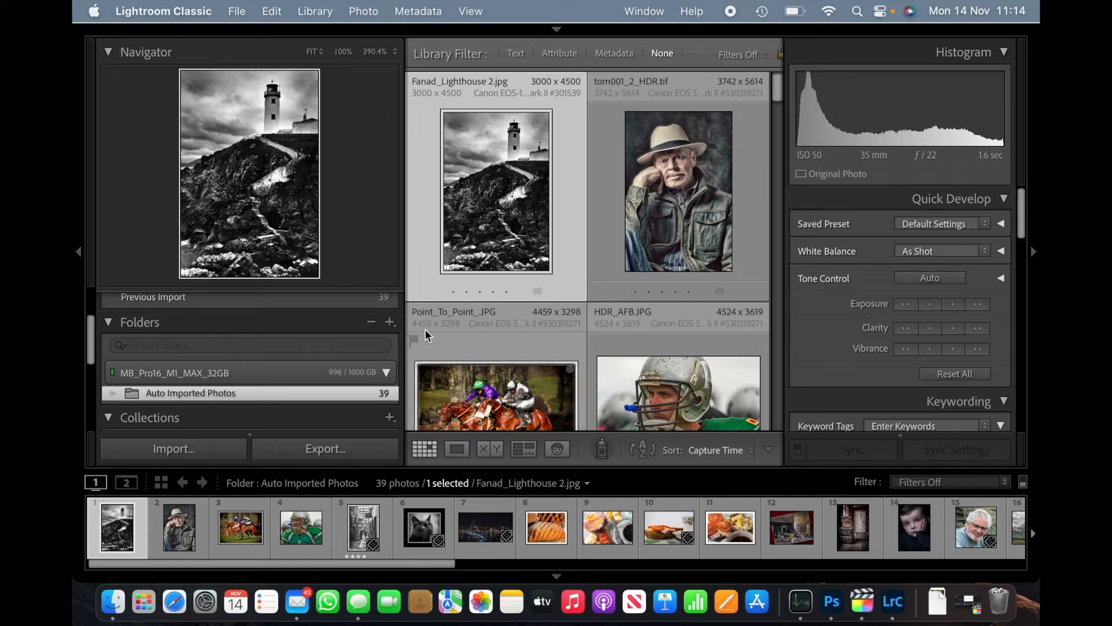
{"action": "left_click", "coordinate": [389, 322]}
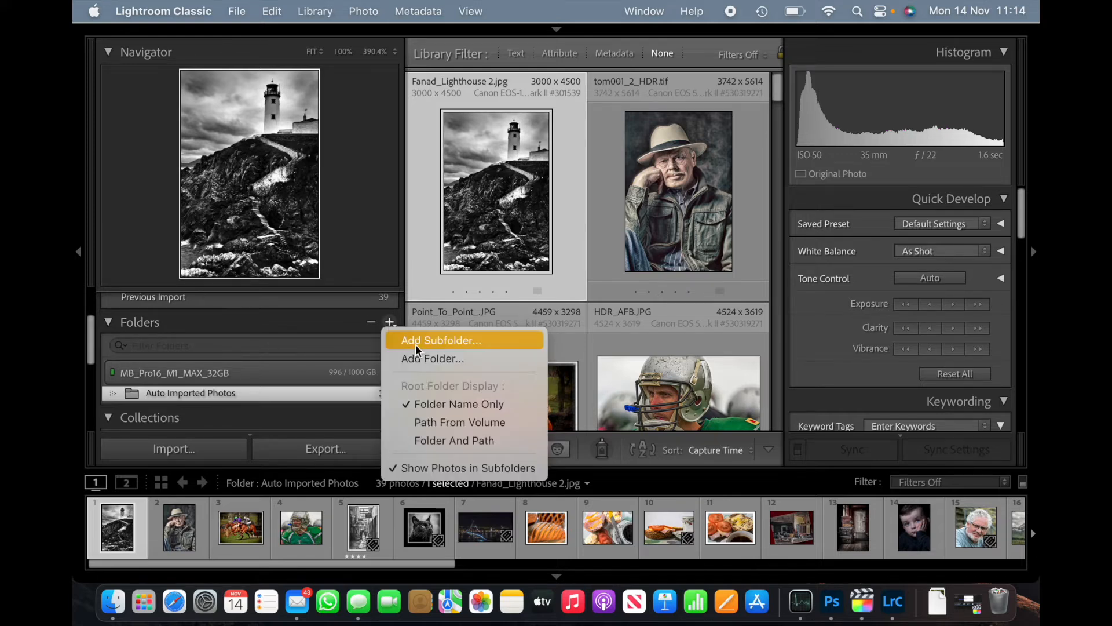
{"action": "left_click", "coordinate": [433, 339]}
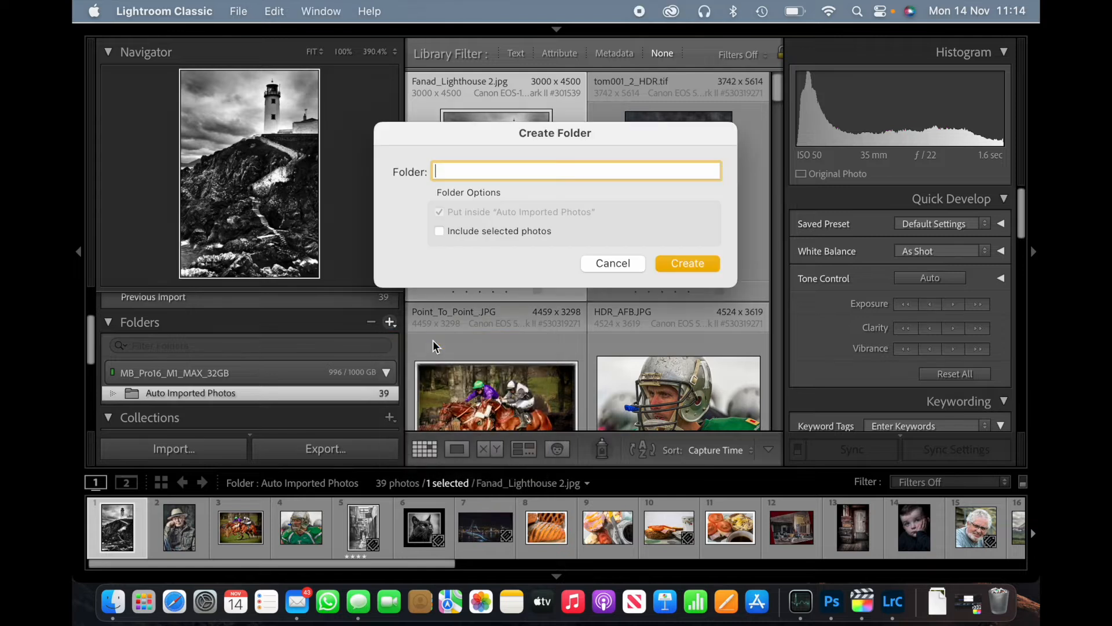
{"action": "type", "text": "001_Portrait"}
{"action": "left_click", "coordinate": [687, 263]}
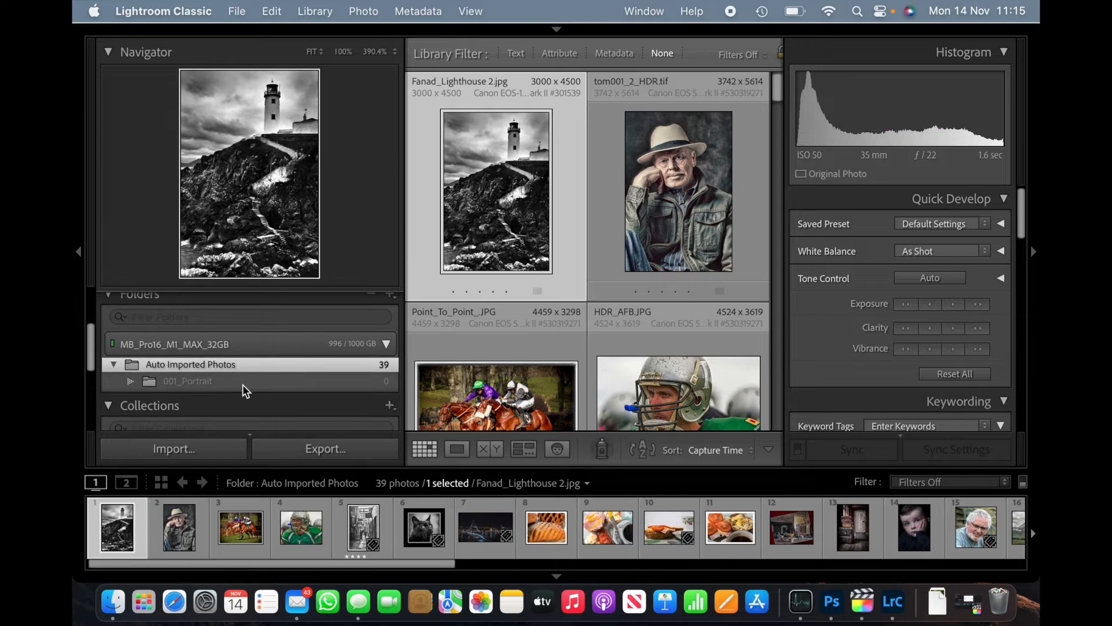
{"action": "left_click", "coordinate": [242, 384]}
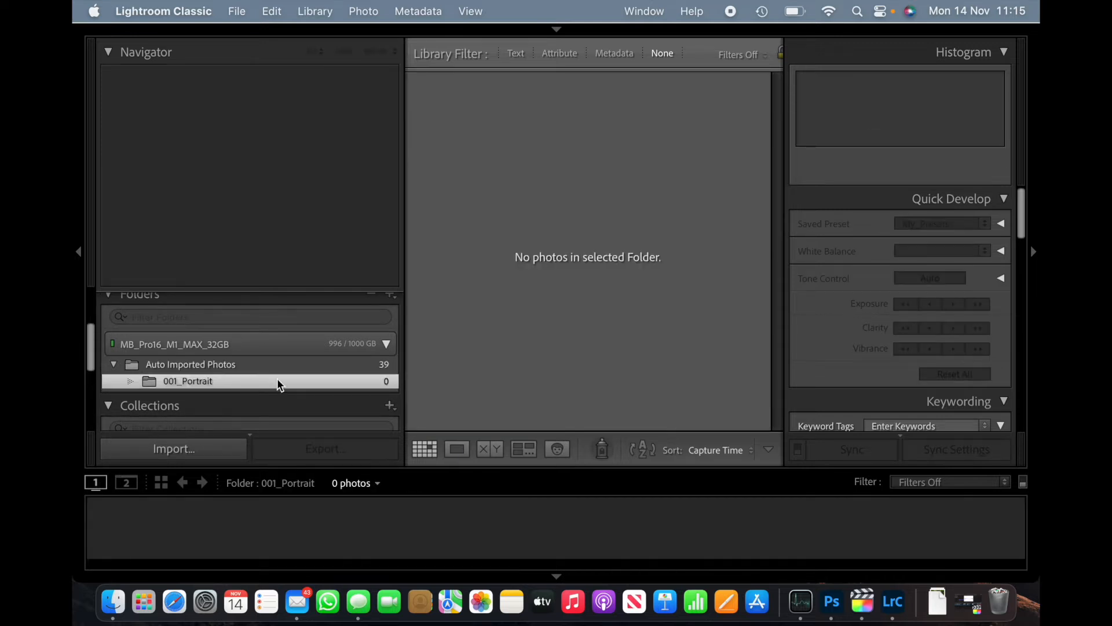
Return to the Auto Imported Photos folder and create a subfolder named 0002_Landscapes inside it
{"action": "left_click", "coordinate": [374, 364]}
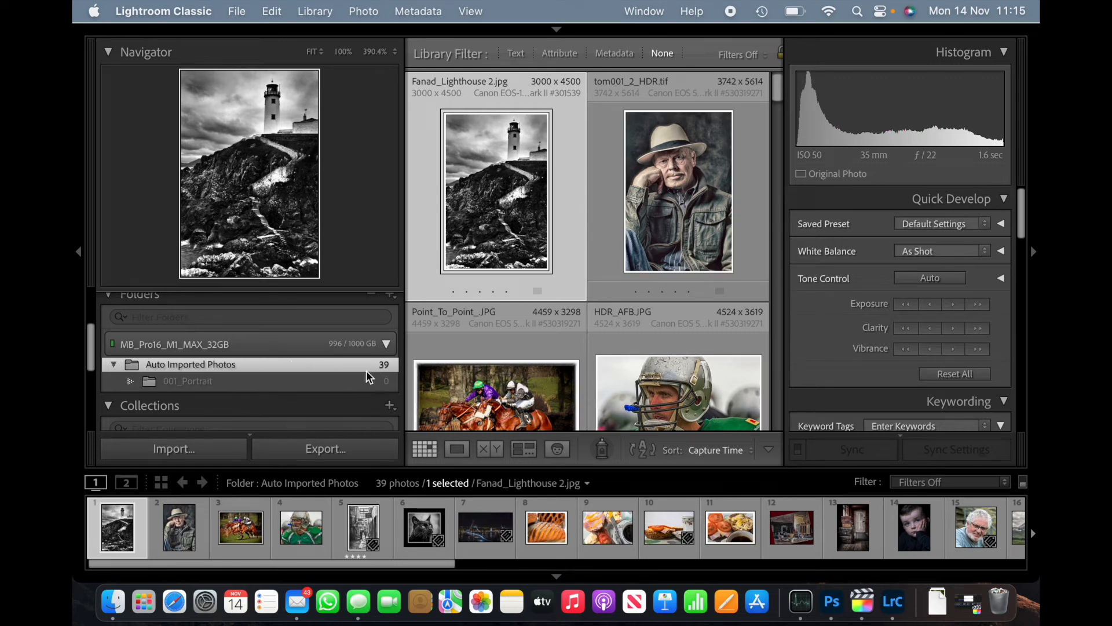
{"action": "scroll", "coordinate": [336, 366], "scroll_direction": "down", "scroll_amount": 1}
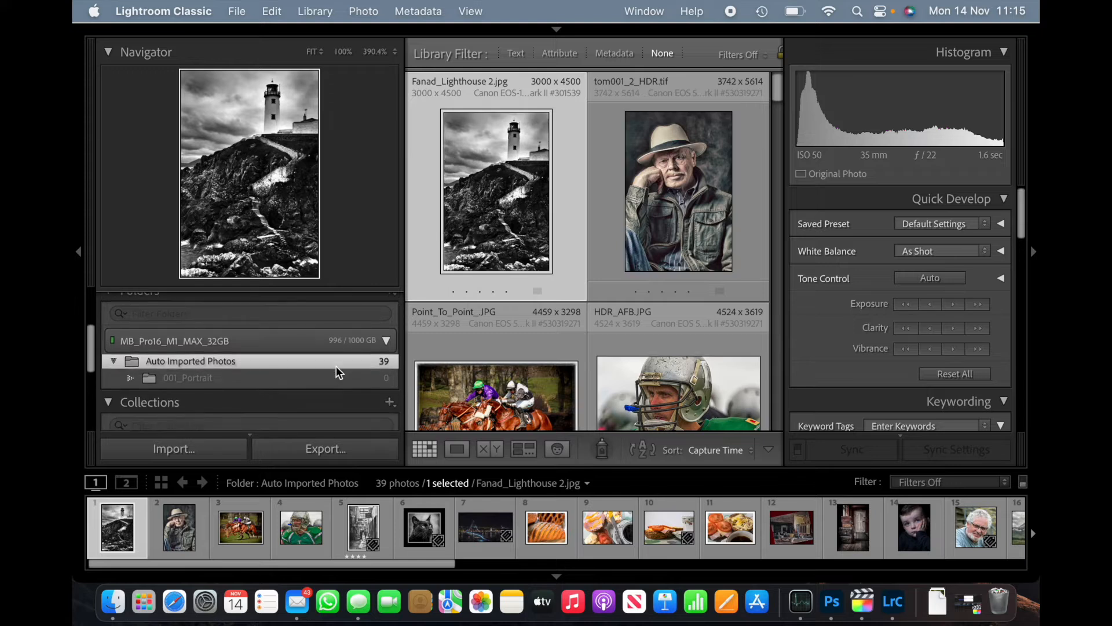
{"action": "scroll", "coordinate": [336, 366], "scroll_direction": "up", "scroll_amount": 2}
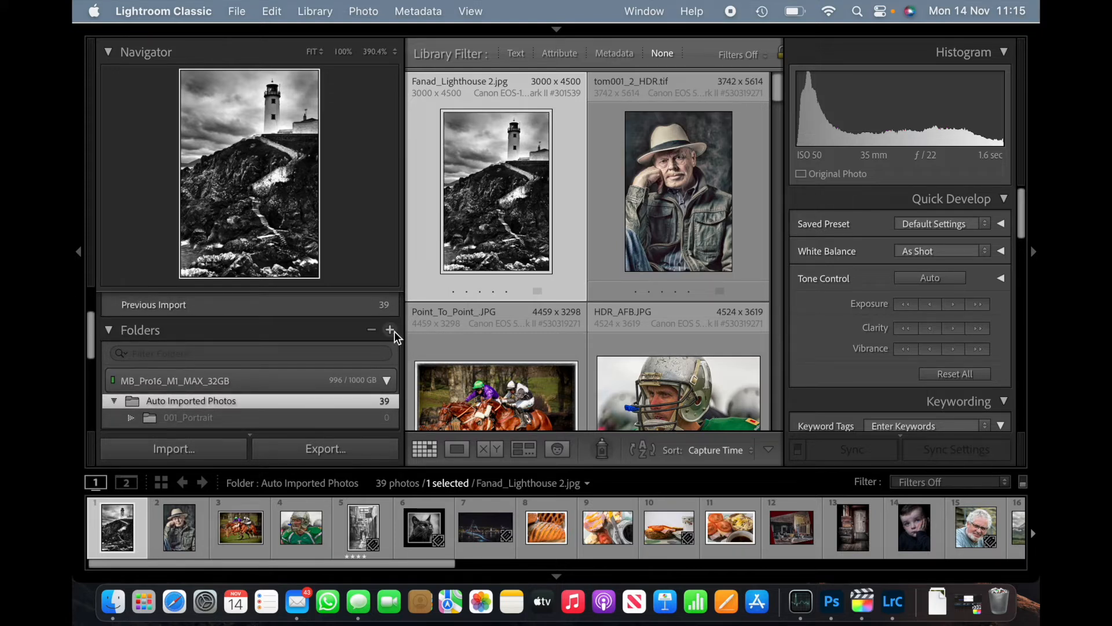
{"action": "scroll", "coordinate": [395, 332], "scroll_direction": "down", "scroll_amount": 1}
{"action": "left_click", "coordinate": [388, 308]}
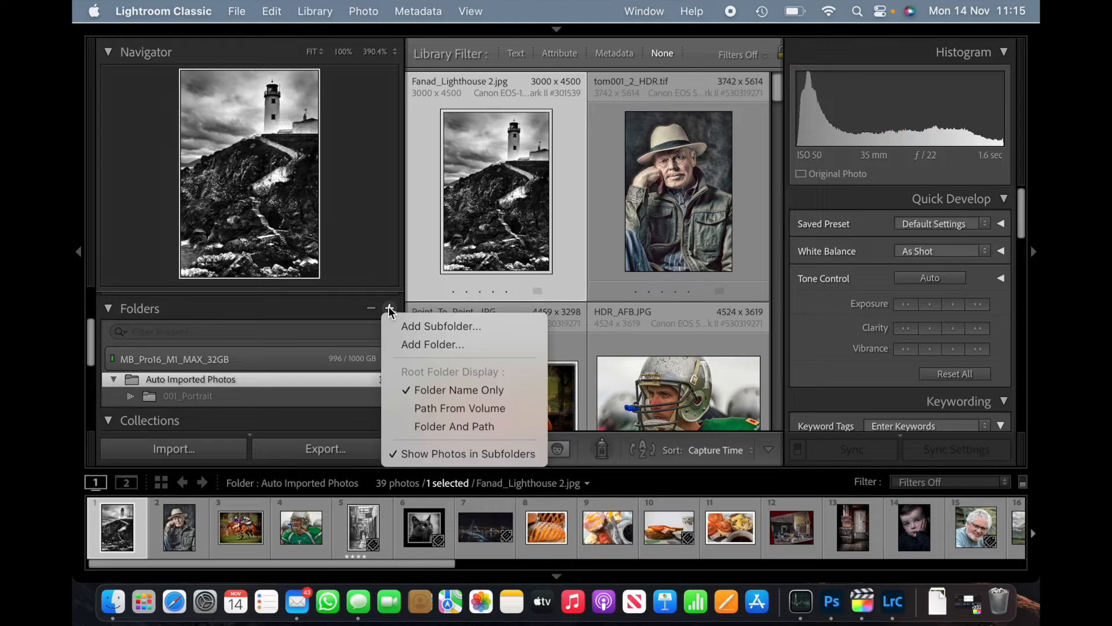
{"action": "left_click", "coordinate": [433, 323]}
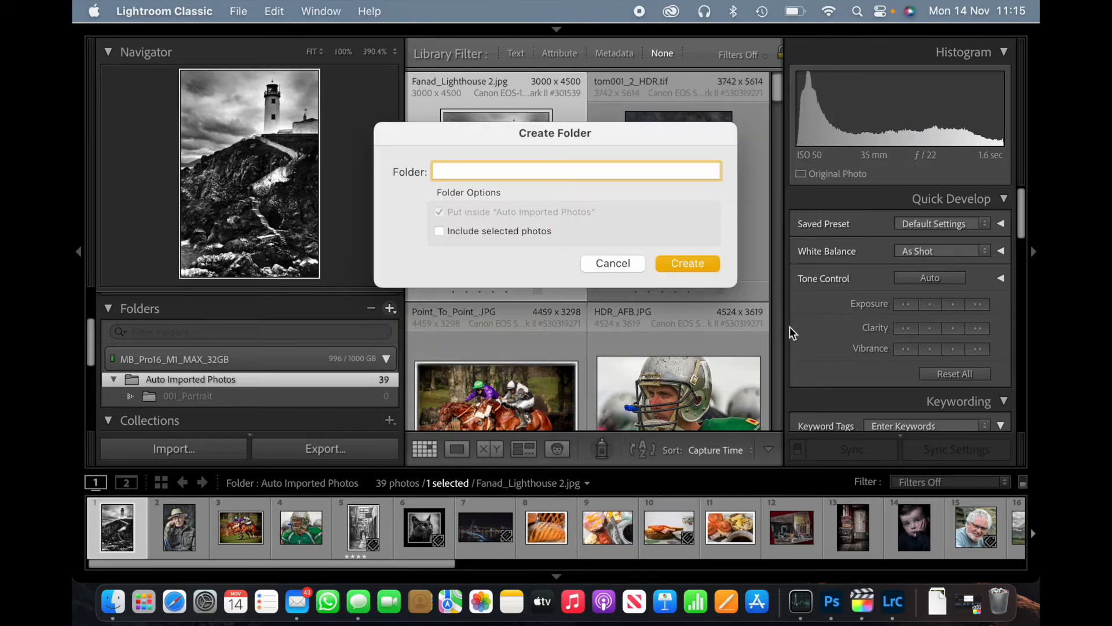
{"action": "type", "text": "0002_Landscapes"}
{"action": "left_click", "coordinate": [699, 266]}
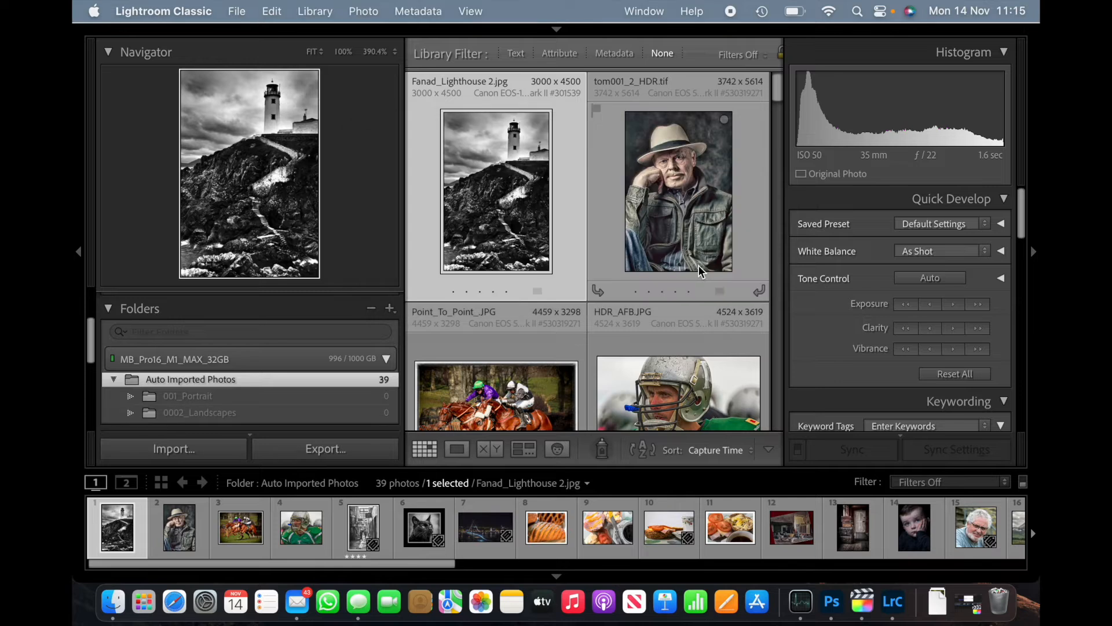
Add a third subfolder named 003_Sport inside Auto Imported Photos
{"action": "left_click", "coordinate": [390, 309]}
{"action": "left_click", "coordinate": [427, 324]}
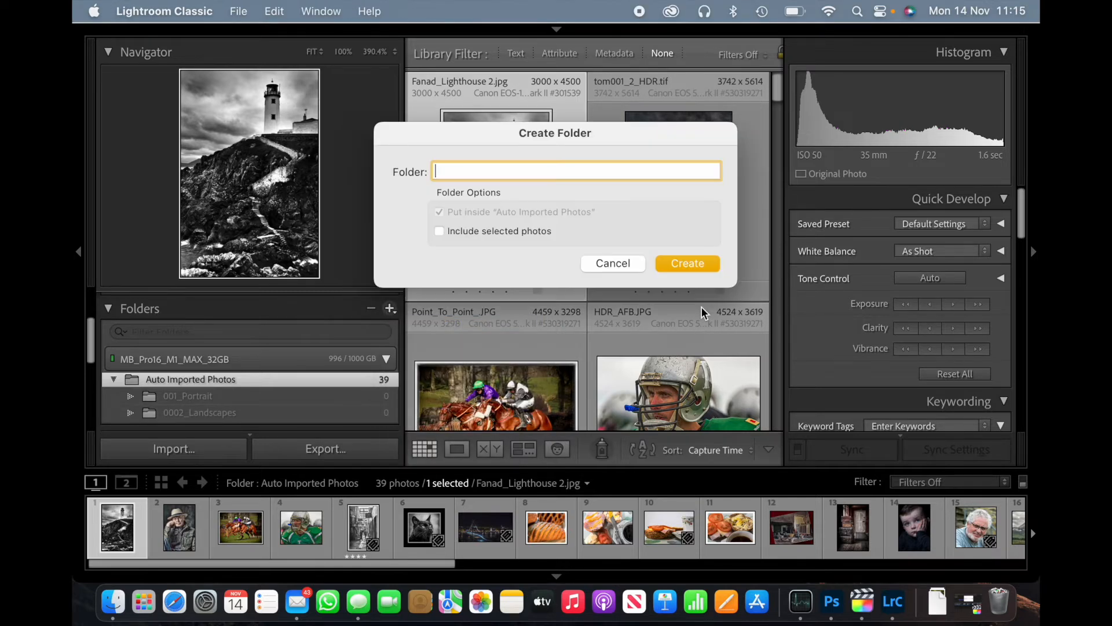
{"action": "type", "text": "003_Sop"}
{"action": "key", "text": "BackSpace"}
{"action": "key", "text": "BackSpace"}
{"action": "type", "text": "port"}
{"action": "left_click", "coordinate": [693, 262]}
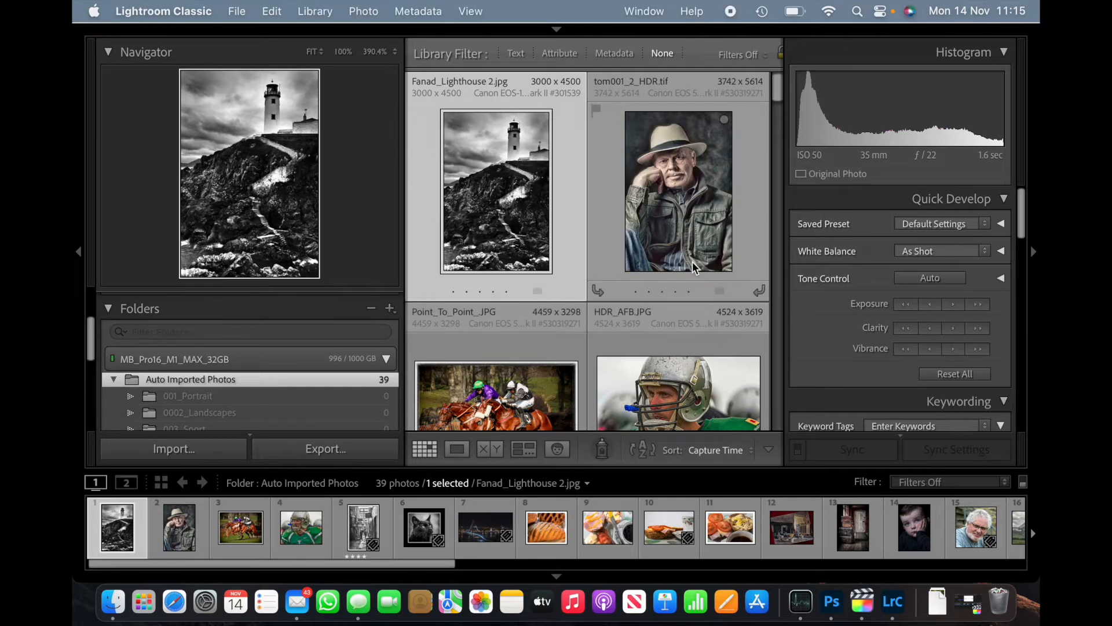
{"action": "scroll", "coordinate": [383, 411], "scroll_direction": "down", "scroll_amount": 3}
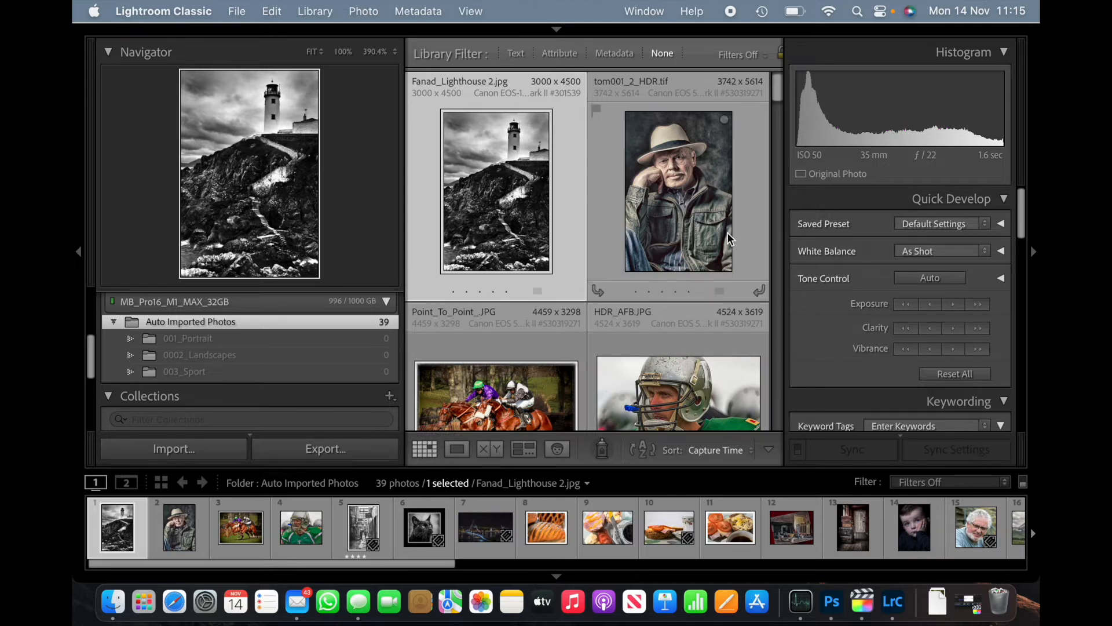
Move the tom001_2_HDR.tif photo into the 001_Portrait subfolder, accepting the file move on disk
{"action": "mouse_move", "coordinate": [728, 233]}
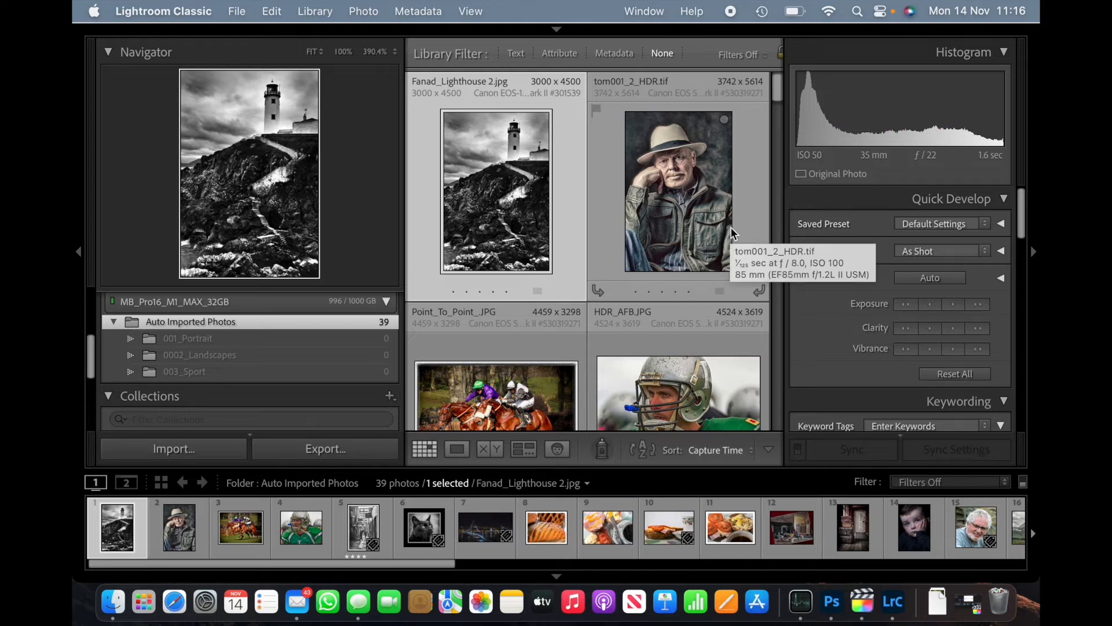
{"action": "left_click", "coordinate": [680, 197]}
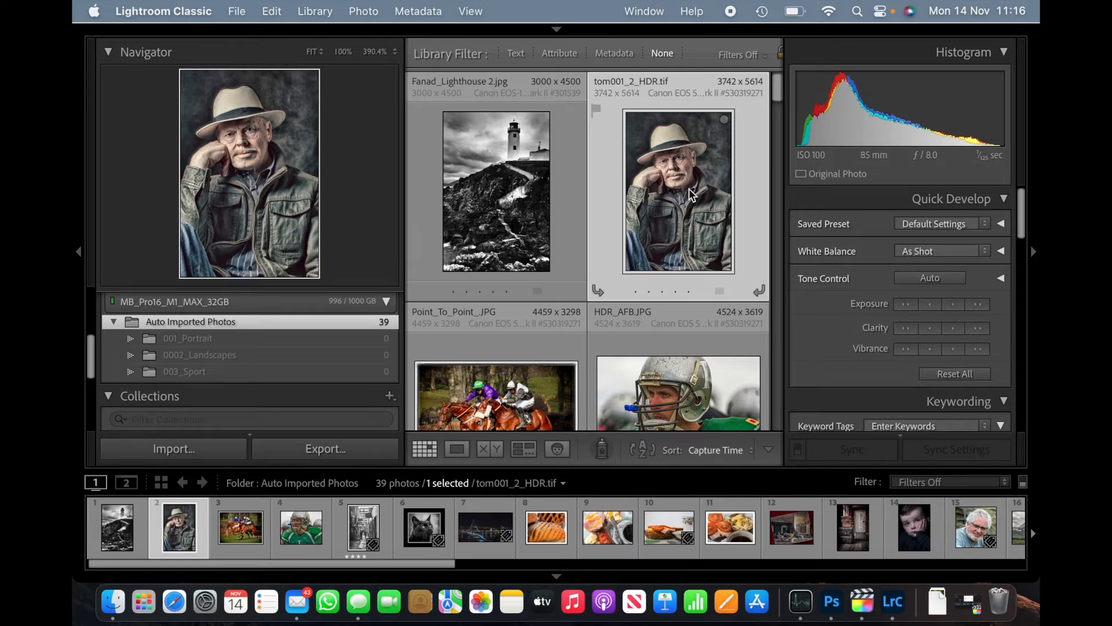
{"action": "key", "text": "Left"}
{"action": "left_click_drag", "start_coordinate": [698, 175], "coordinate": [266, 332]}
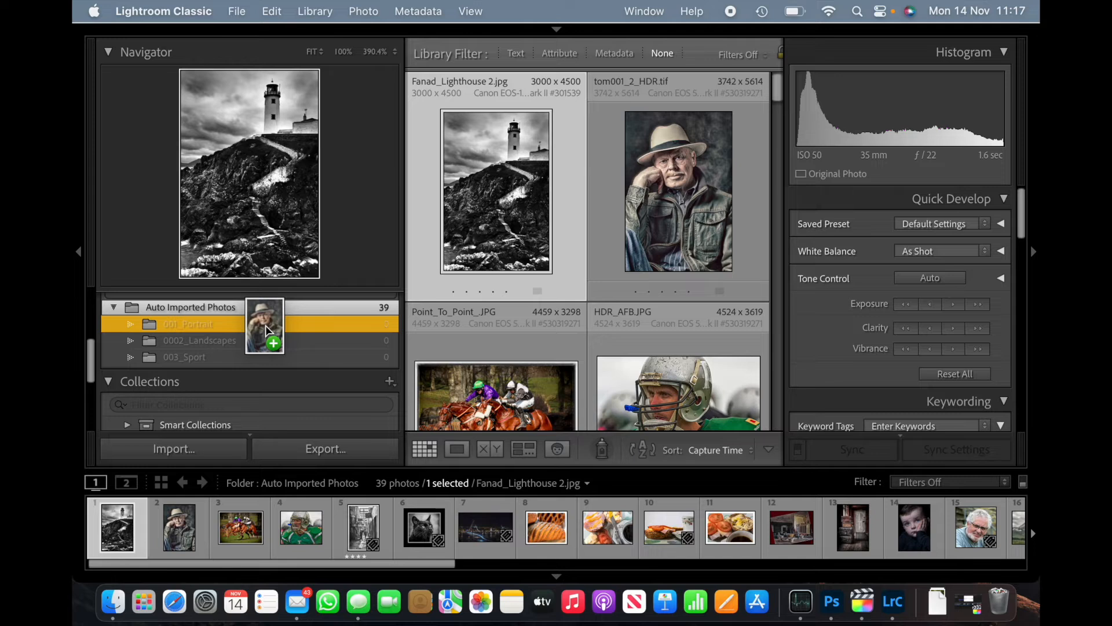
{"action": "left_click_drag", "start_coordinate": [266, 332], "coordinate": [267, 325]}
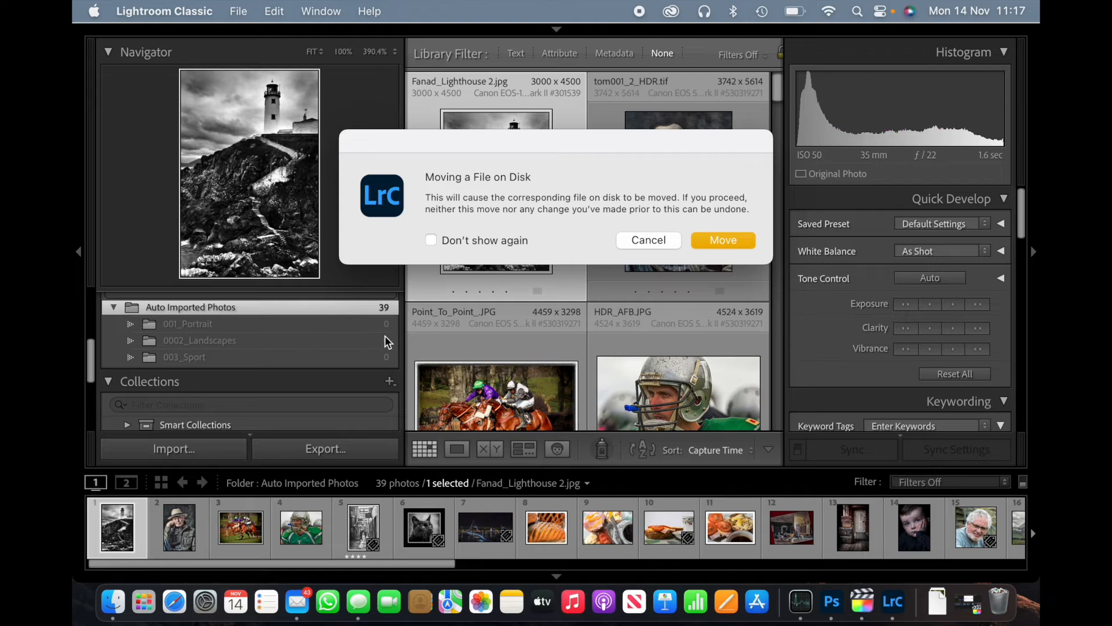
{"action": "left_click", "coordinate": [732, 239]}
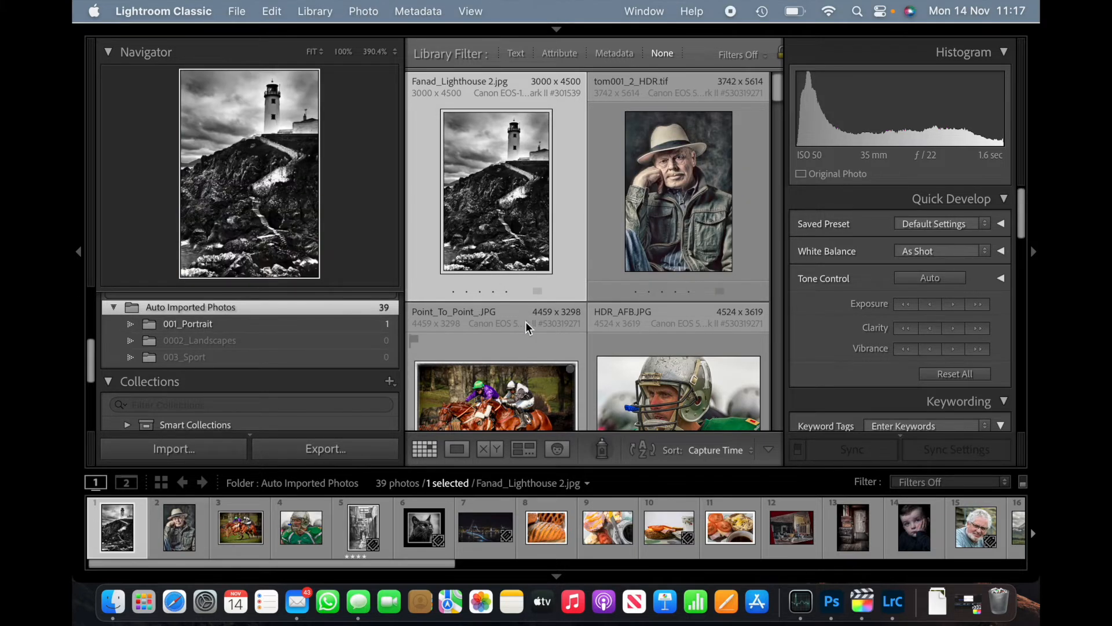
Move SDCC_JUNE_2019_OUTING.JPG into the 0002_Landscapes subfolder and Point_To_Point_.JPG into 003_Sport, accepting both file moves on disk
{"action": "scroll", "coordinate": [526, 323], "scroll_direction": "down", "scroll_amount": 15}
{"action": "scroll", "coordinate": [526, 321], "scroll_direction": "down", "scroll_amount": 15}
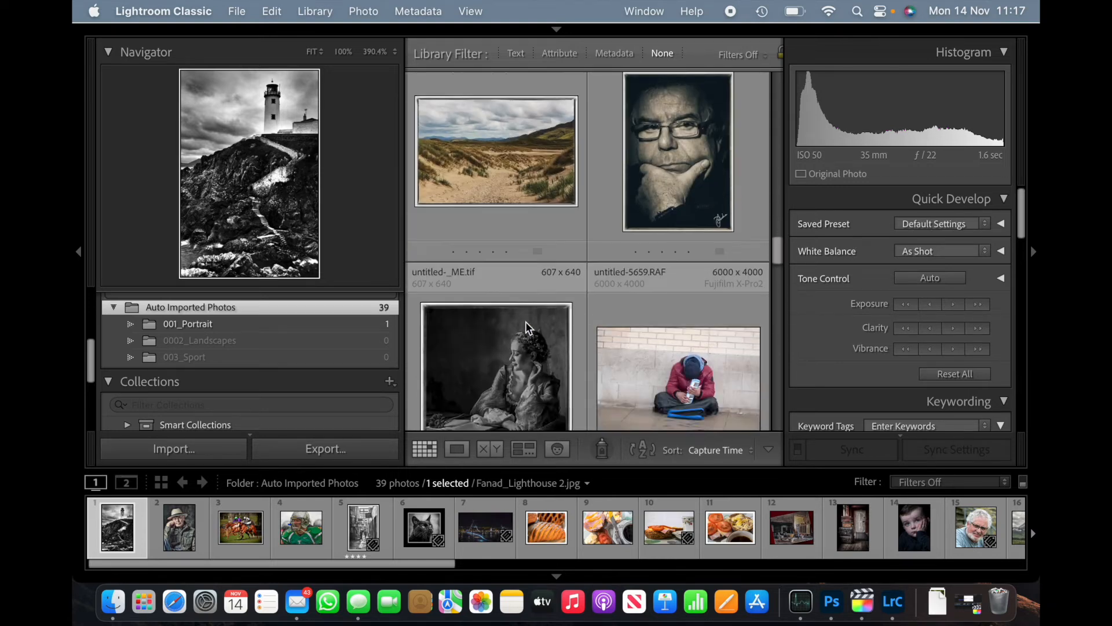
{"action": "scroll", "coordinate": [526, 322], "scroll_direction": "up", "scroll_amount": 1}
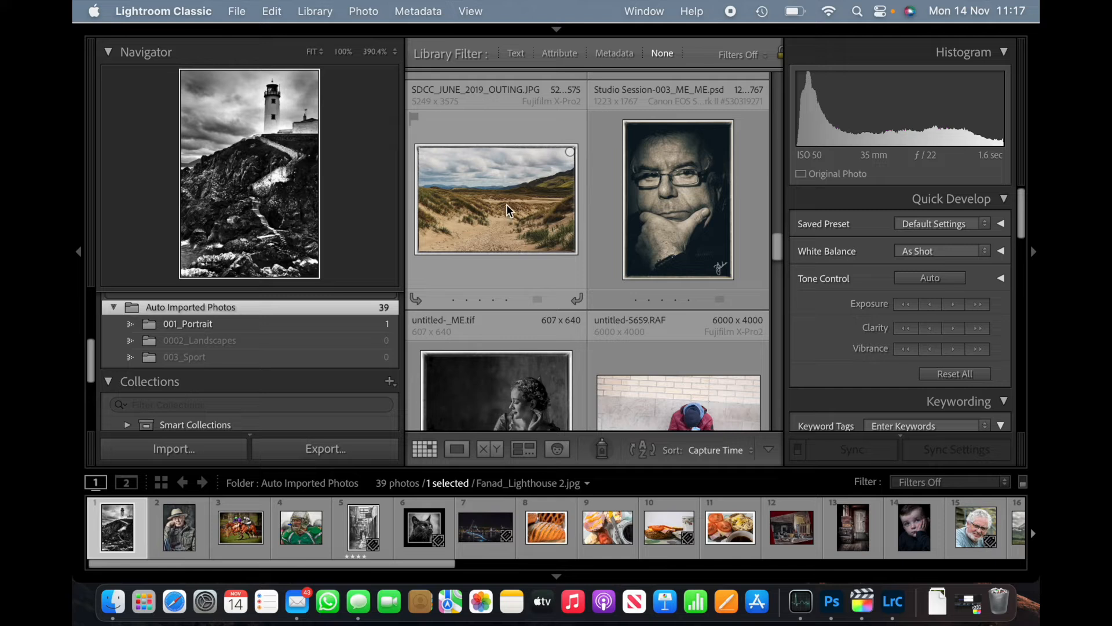
{"action": "left_click_drag", "start_coordinate": [507, 205], "coordinate": [347, 342]}
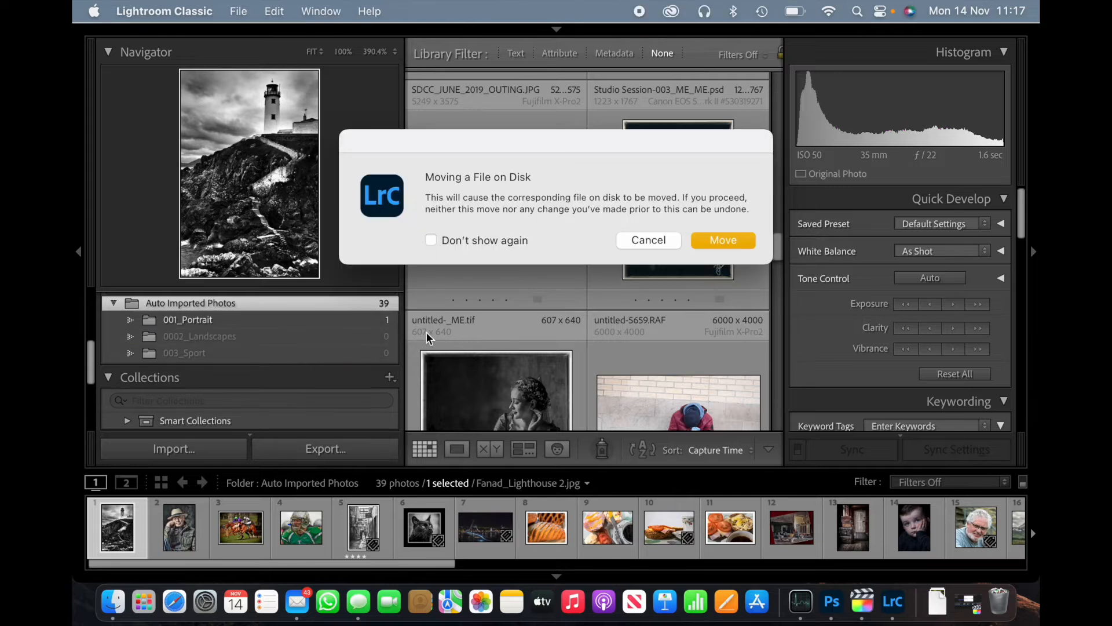
{"action": "left_click", "coordinate": [731, 240]}
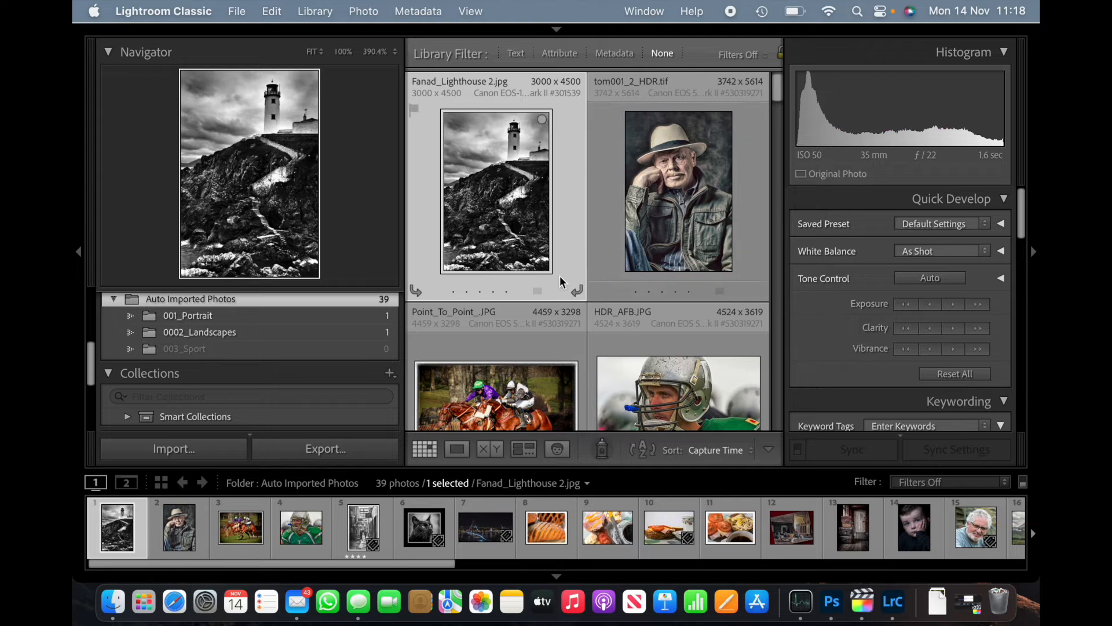
{"action": "left_click_drag", "start_coordinate": [531, 411], "coordinate": [353, 358]}
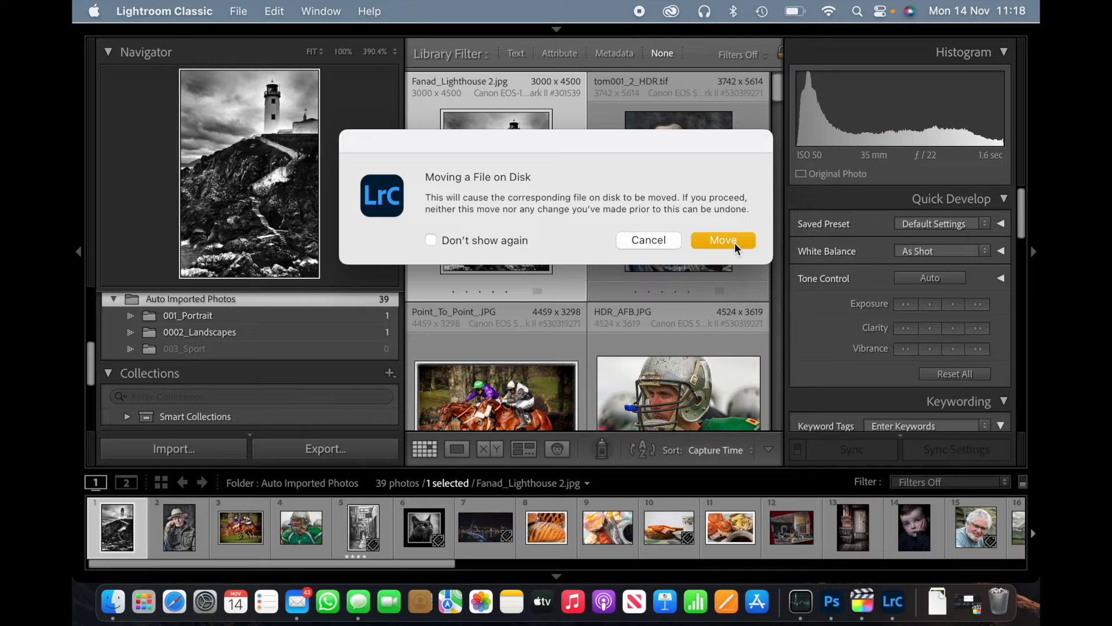
{"action": "left_click", "coordinate": [734, 242]}
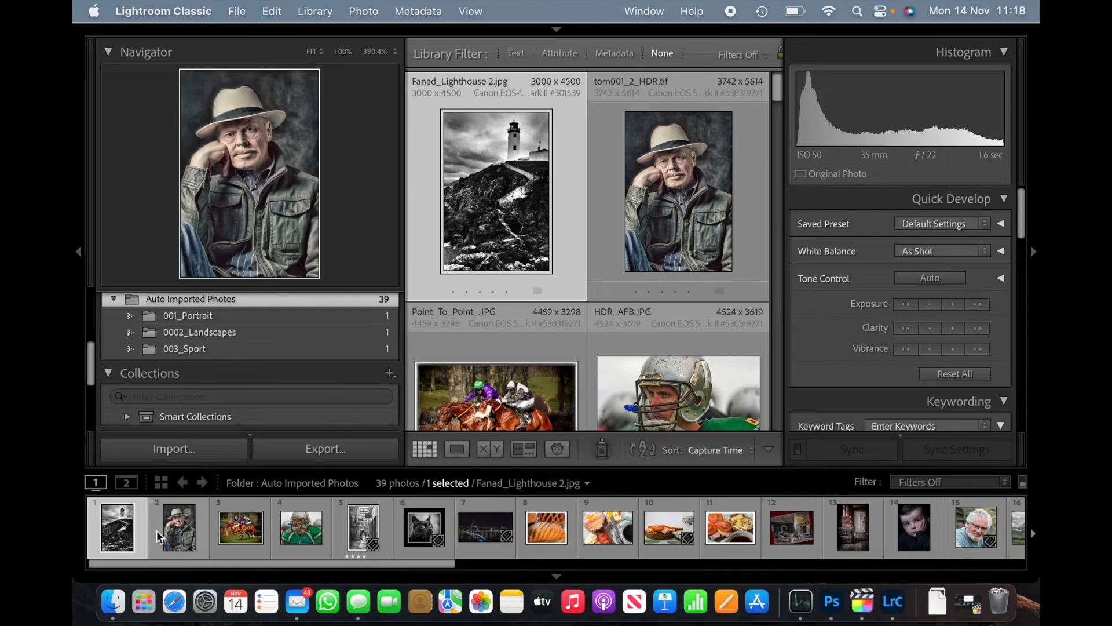
Switch to Finder and open 002_Image_Files_2022 > 001_LRC_Auto_TF_W_Folder > Auto Imported Photos on the MB_Pro16_M1_MAX_32GB drive
{"action": "left_click", "coordinate": [114, 602]}
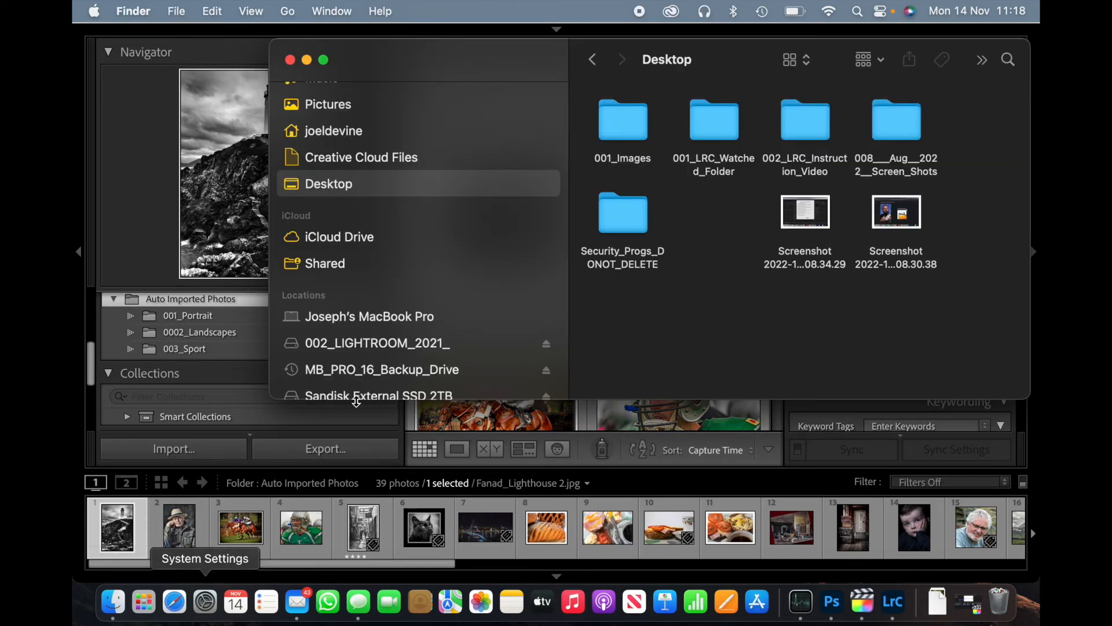
{"action": "scroll", "coordinate": [436, 352], "scroll_direction": "down", "scroll_amount": 4}
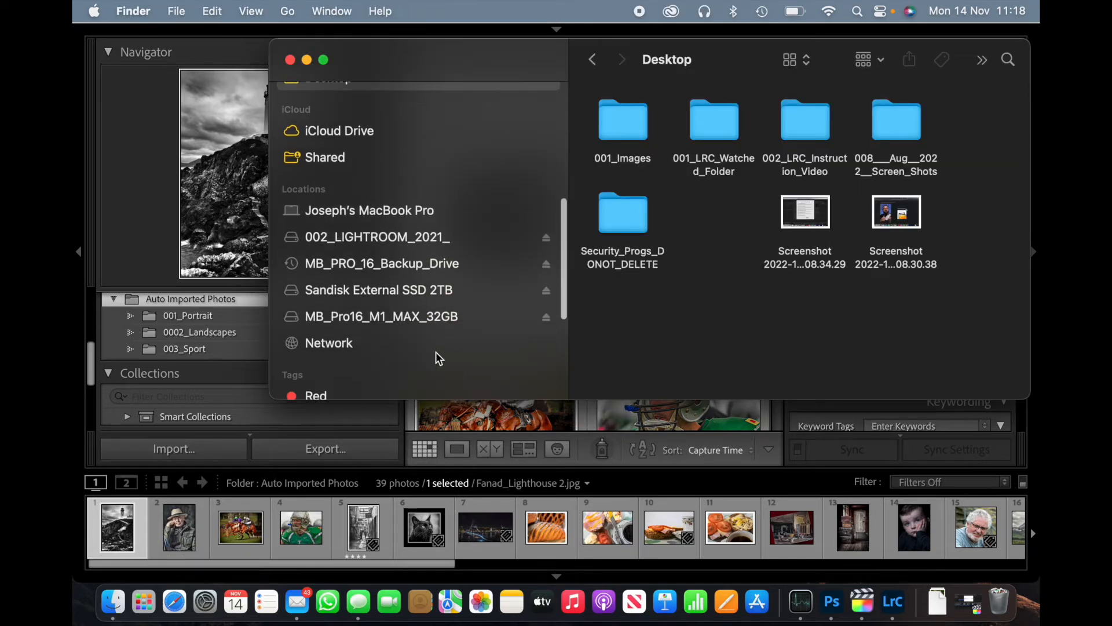
{"action": "left_click", "coordinate": [425, 319]}
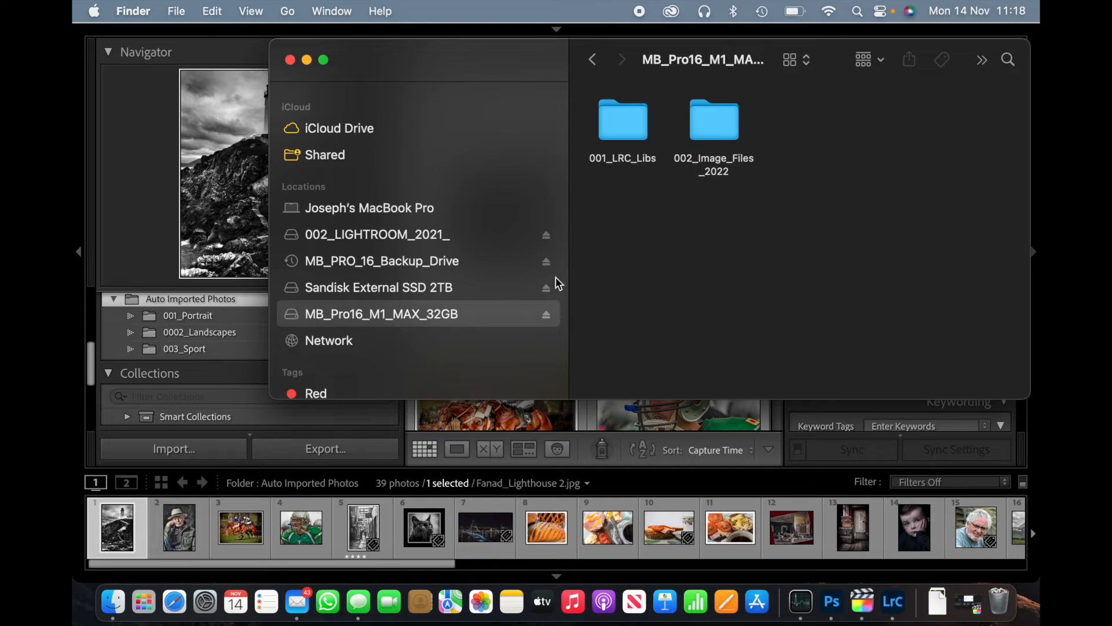
{"action": "double_click", "coordinate": [727, 121]}
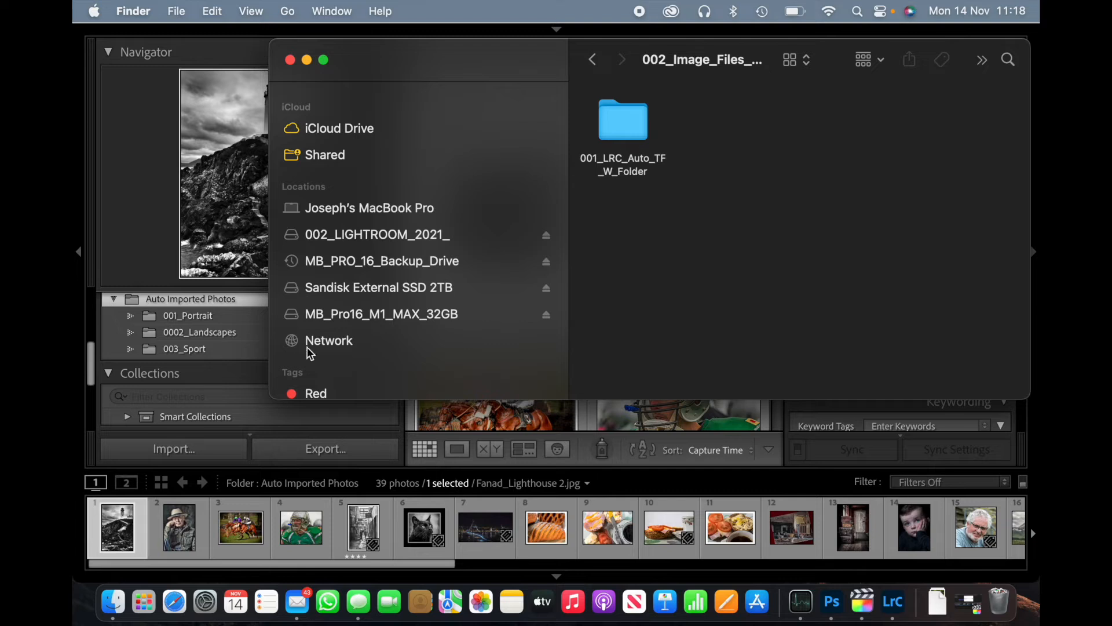
{"action": "double_click", "coordinate": [624, 127]}
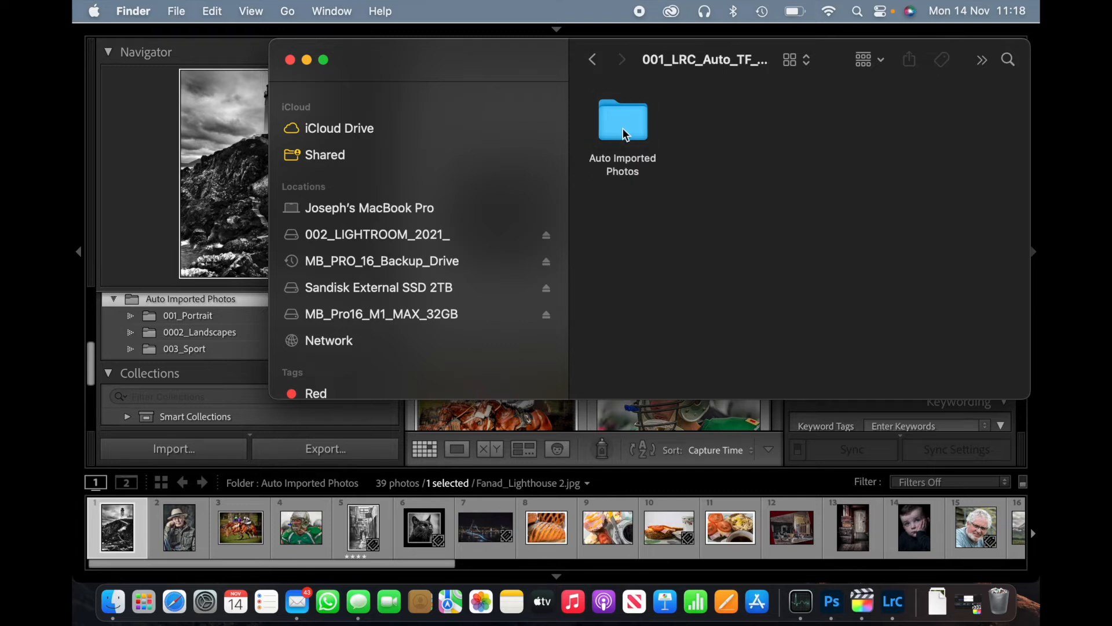
{"action": "left_click", "coordinate": [623, 131]}
{"action": "double_click", "coordinate": [623, 131]}
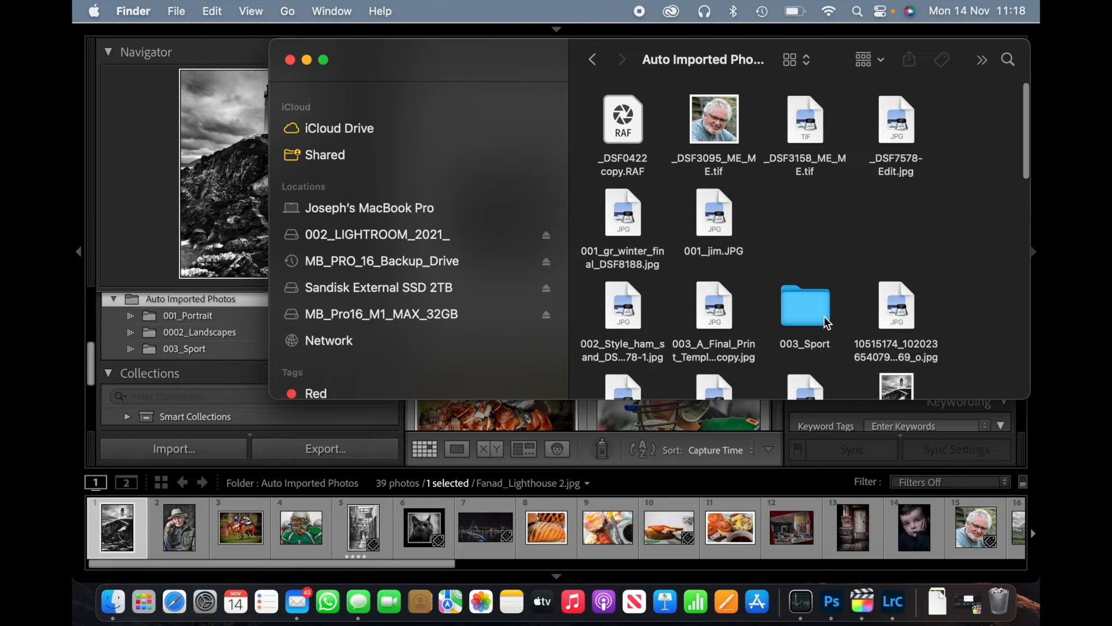
Locate the three new subfolders within Auto Imported Photos on disk and open 003_Sport to check its contents
{"action": "scroll", "coordinate": [814, 318], "scroll_direction": "down", "scroll_amount": 10}
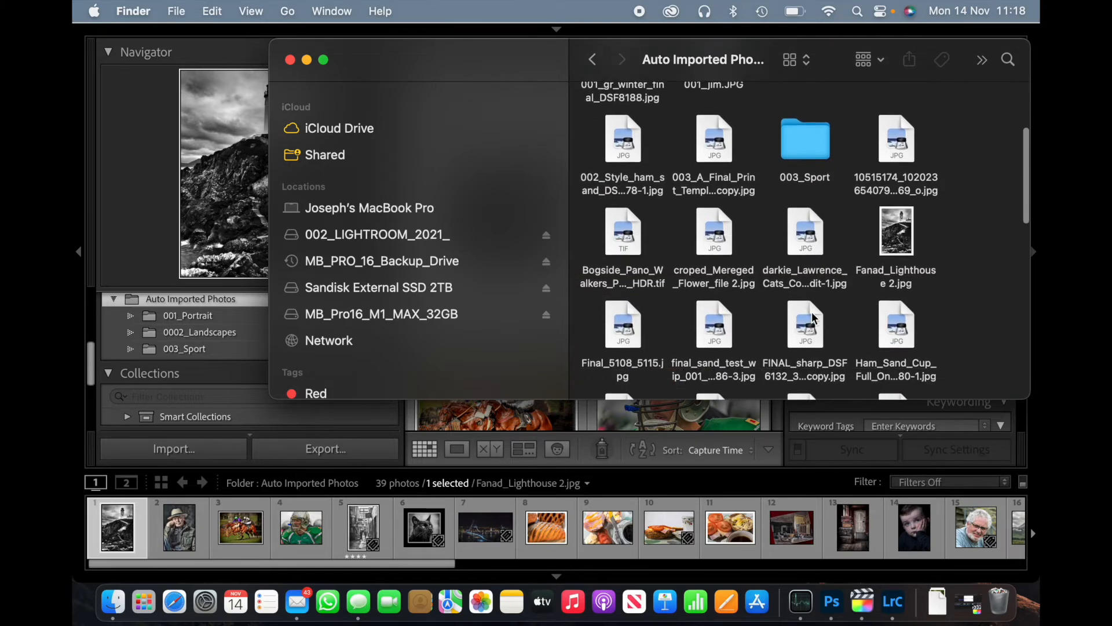
{"action": "scroll", "coordinate": [814, 317], "scroll_direction": "down", "scroll_amount": 10}
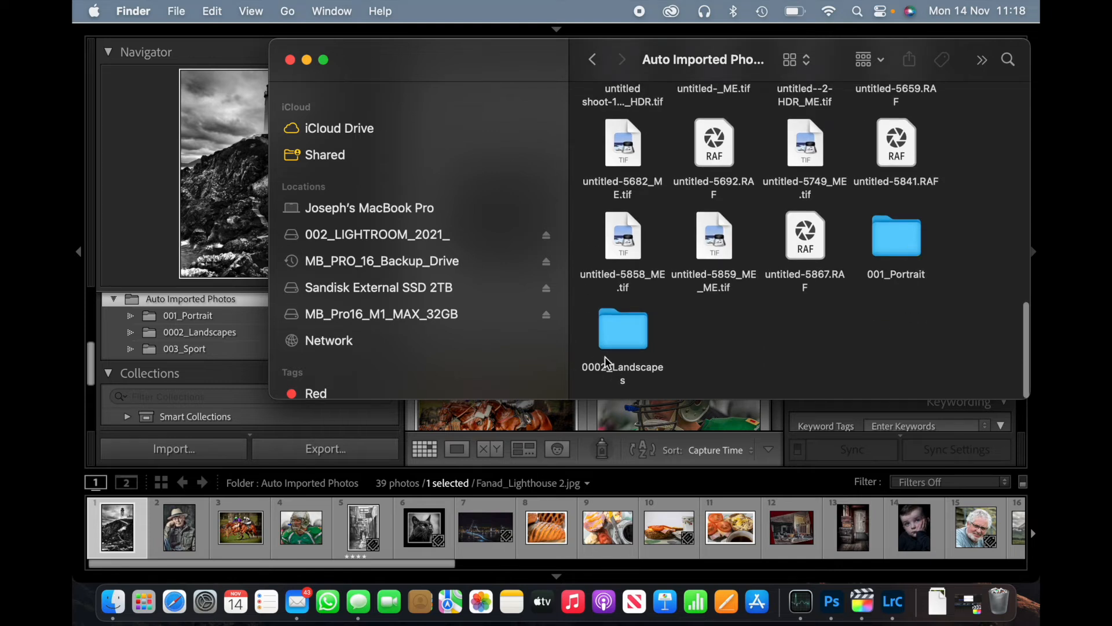
{"action": "scroll", "coordinate": [858, 340], "scroll_direction": "up", "scroll_amount": 20}
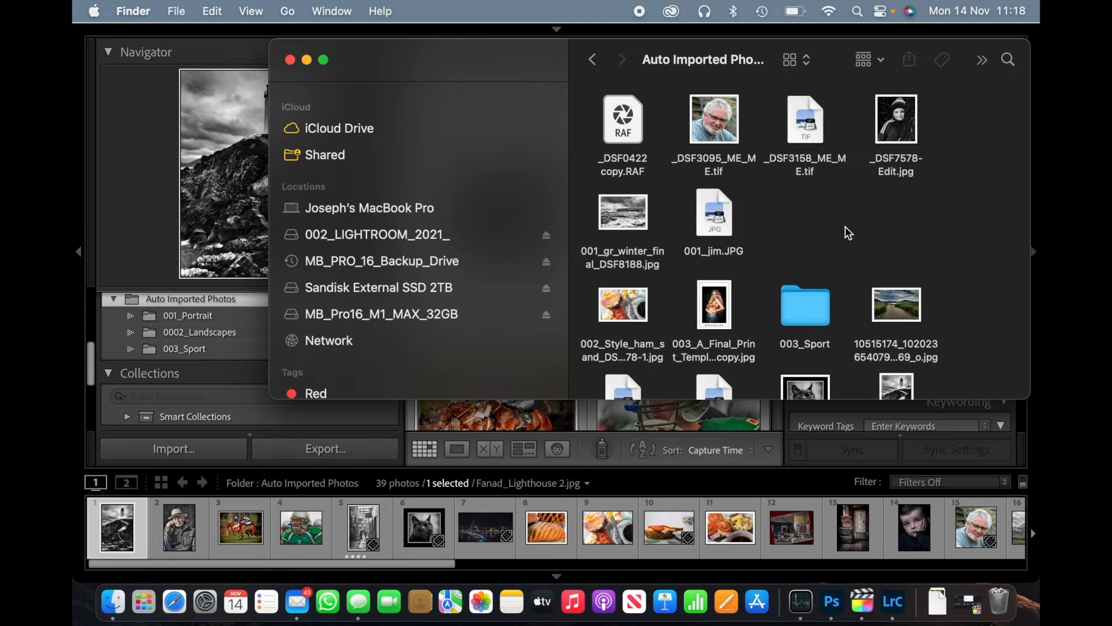
{"action": "left_click", "coordinate": [807, 323]}
{"action": "double_click", "coordinate": [805, 321]}
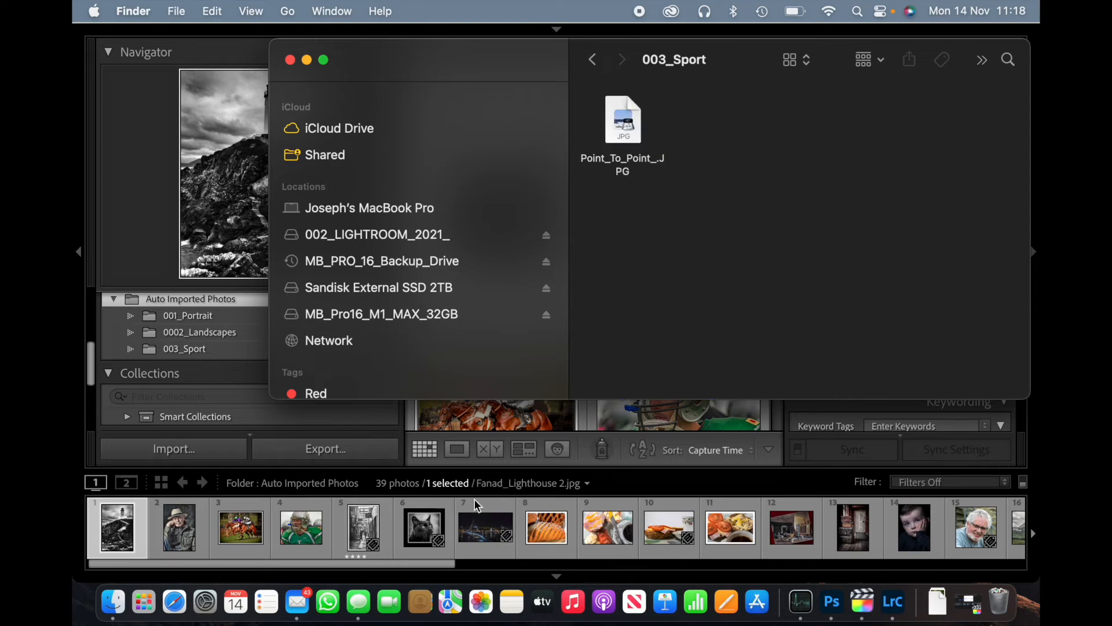
Return to Lightroom Classic and view the photos in the 001_Portrait, 0002_Landscapes and 003_Sport subfolders in turn
{"action": "left_click", "coordinate": [240, 375]}
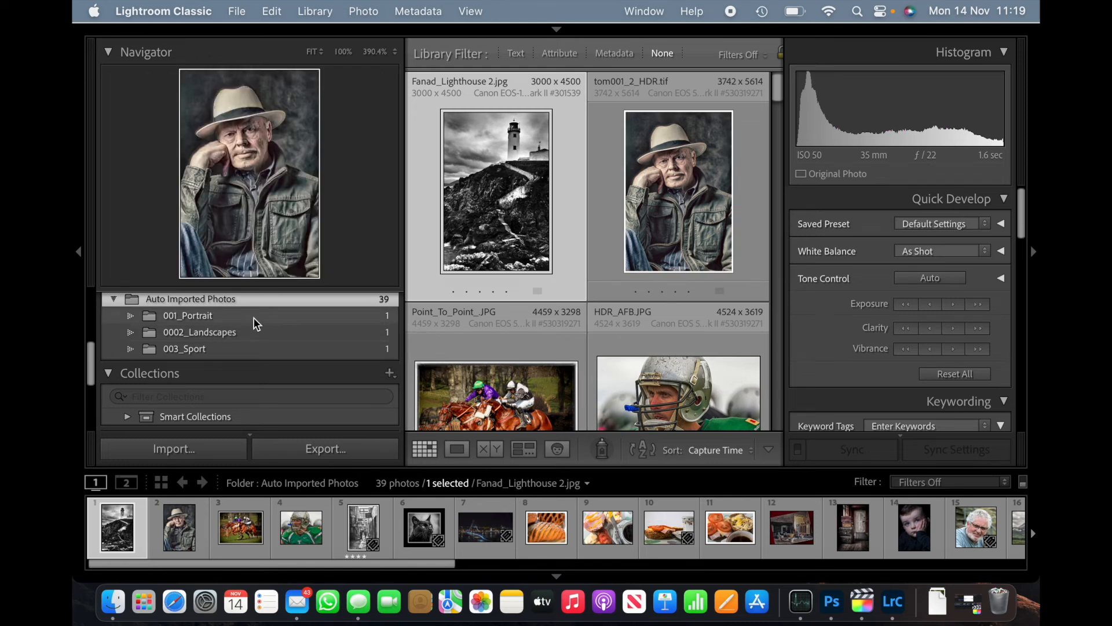
{"action": "left_click", "coordinate": [226, 319]}
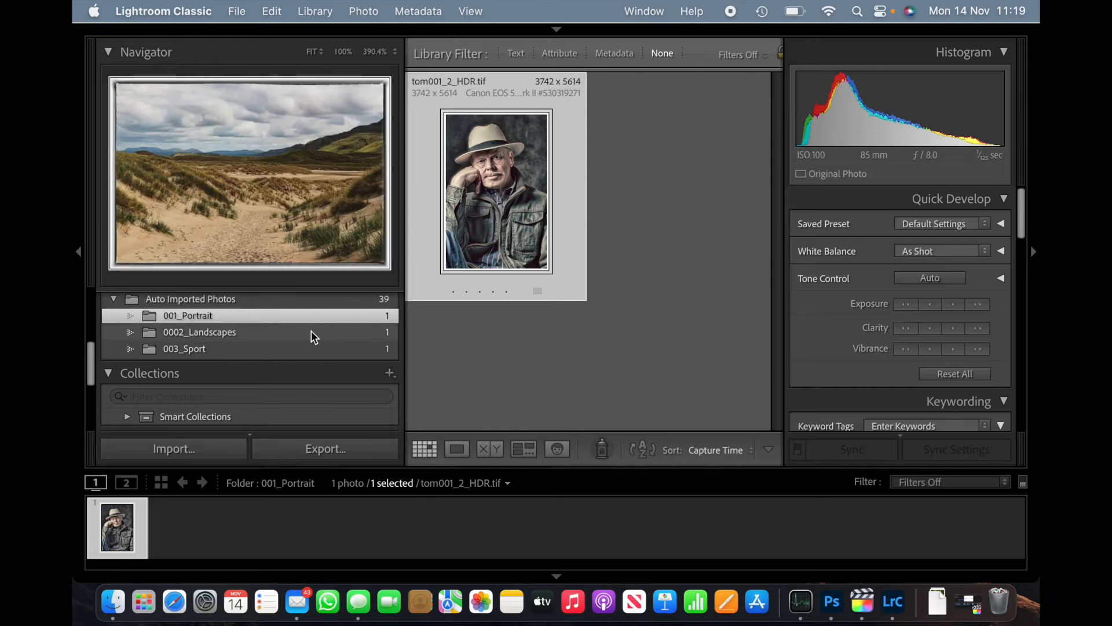
{"action": "left_click", "coordinate": [230, 336]}
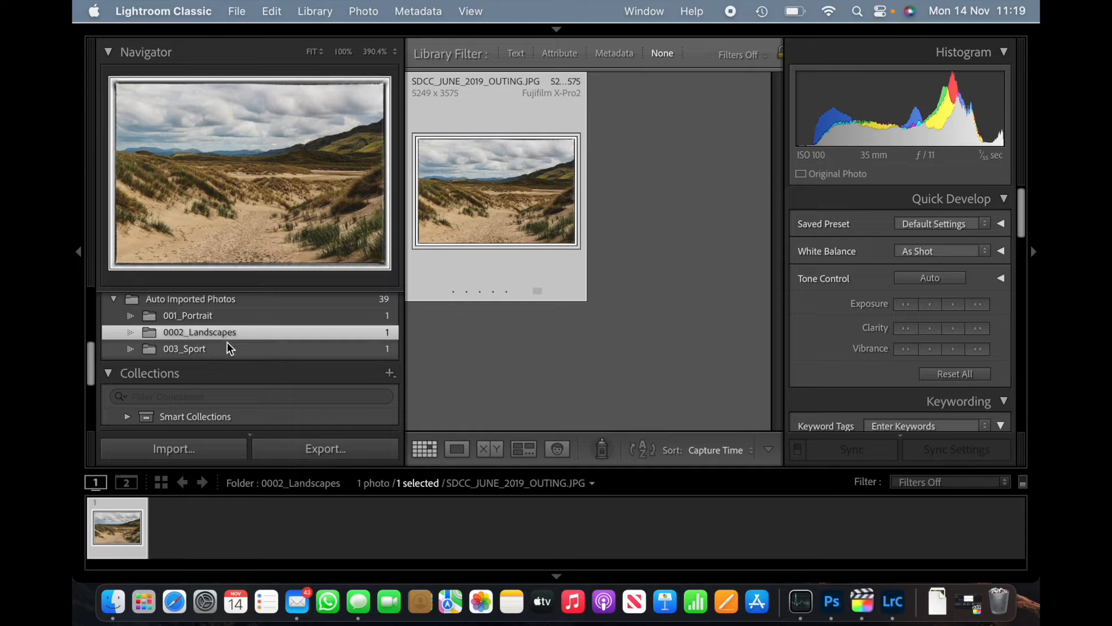
{"action": "left_click", "coordinate": [204, 351]}
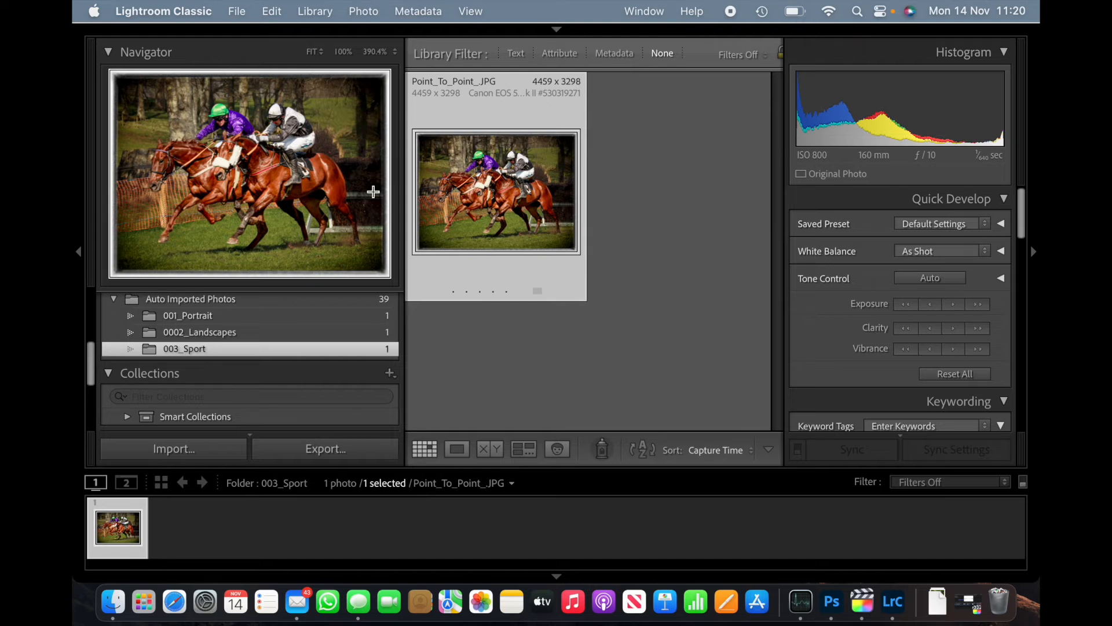
Open the portrait from the 001_Portrait subfolder in the Develop module and apply Auto tone adjustments
{"action": "left_click", "coordinate": [272, 317]}
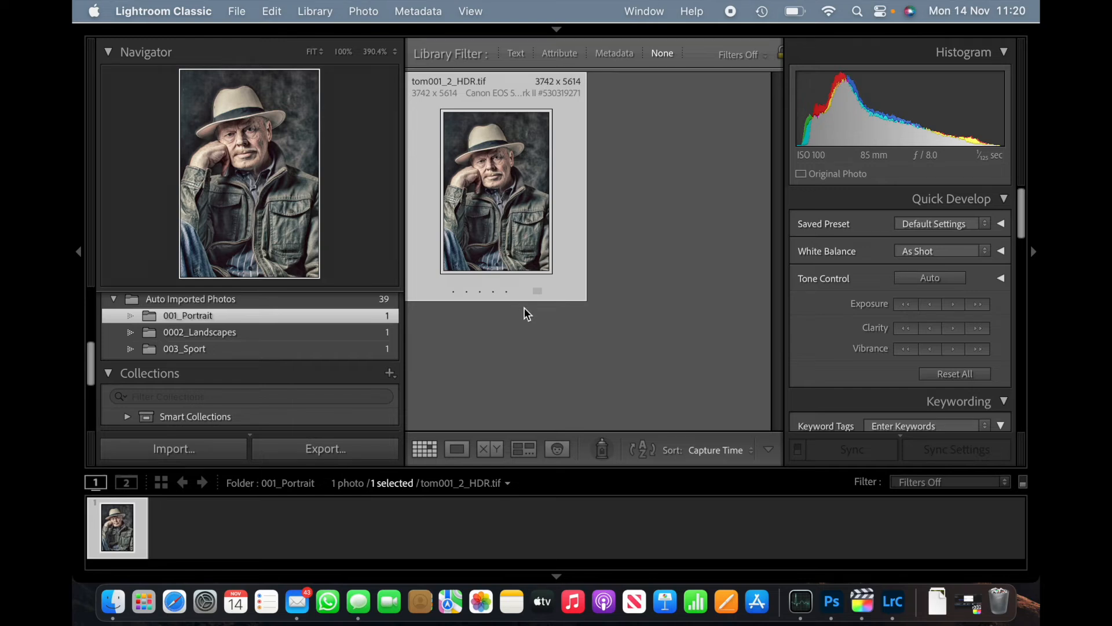
{"action": "mouse_move", "coordinate": [861, 31]}
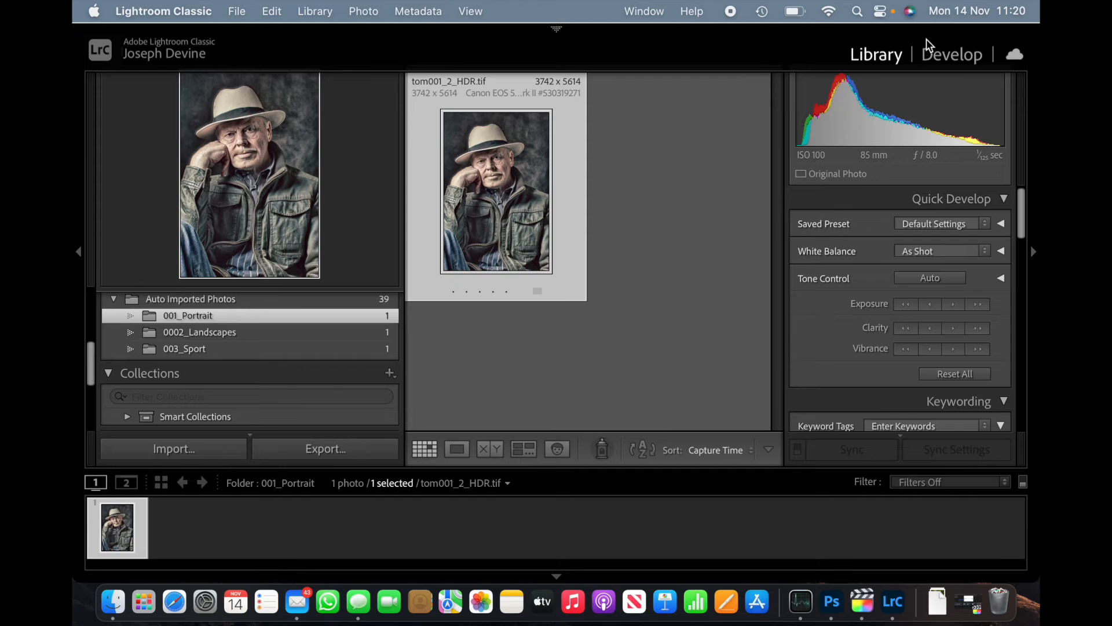
{"action": "left_click", "coordinate": [967, 58]}
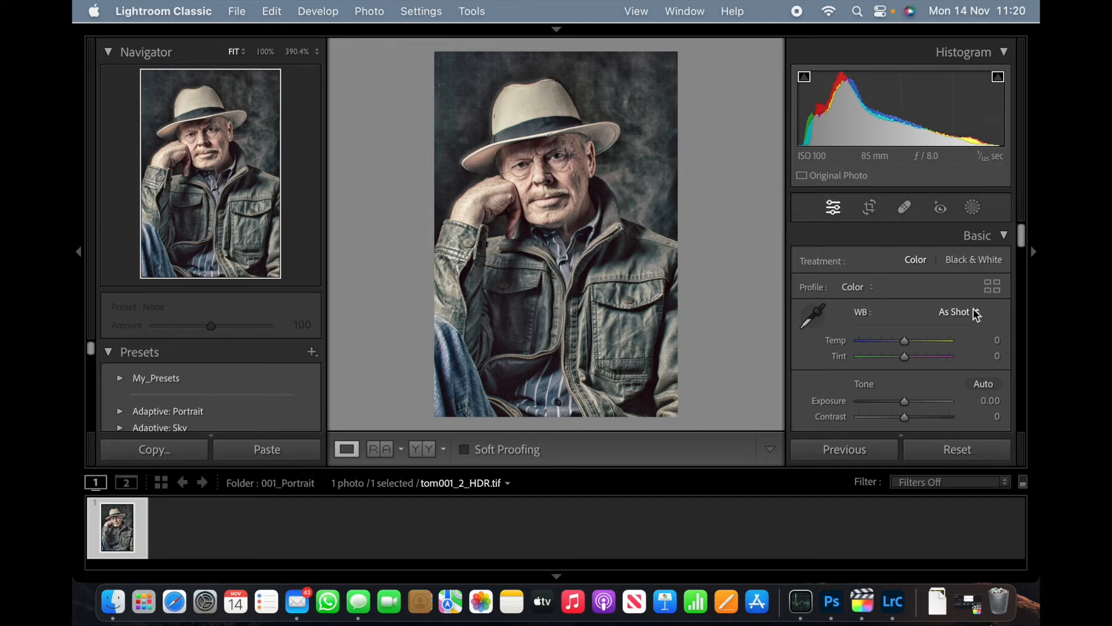
{"action": "scroll", "coordinate": [940, 293], "scroll_direction": "down", "scroll_amount": 3}
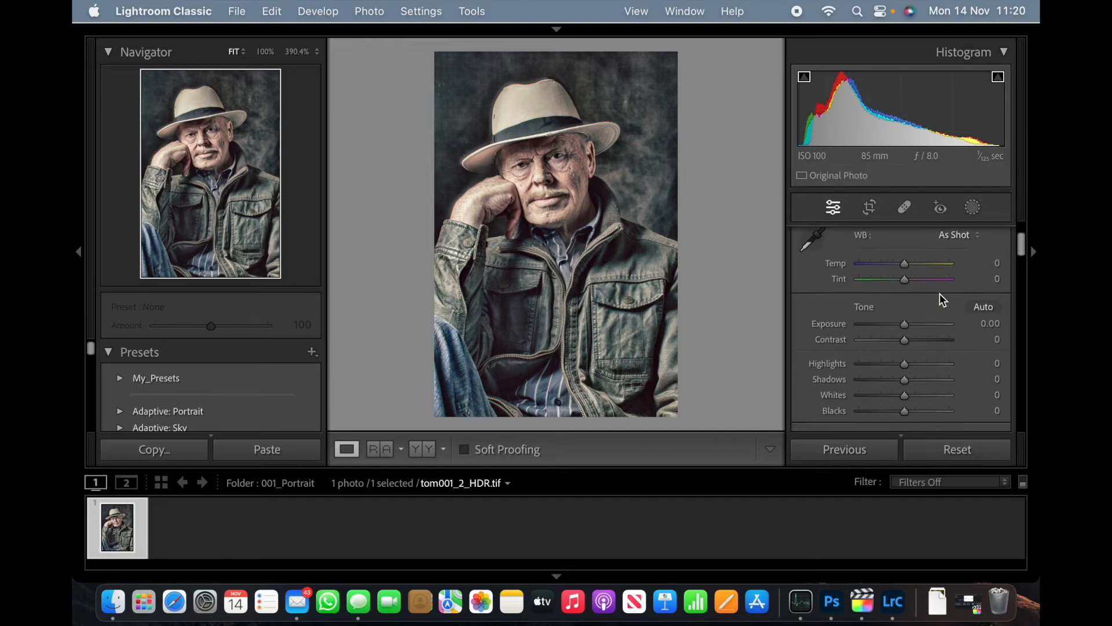
{"action": "left_click", "coordinate": [987, 308]}
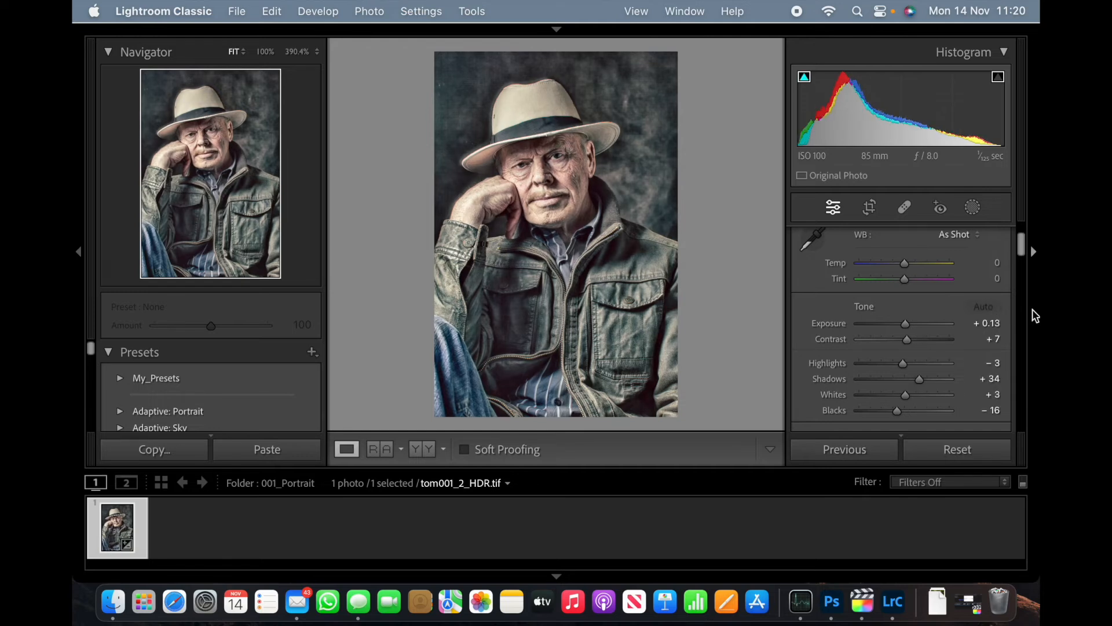
Add a background selection mask to the portrait
{"action": "scroll", "coordinate": [954, 289], "scroll_direction": "up", "scroll_amount": 2}
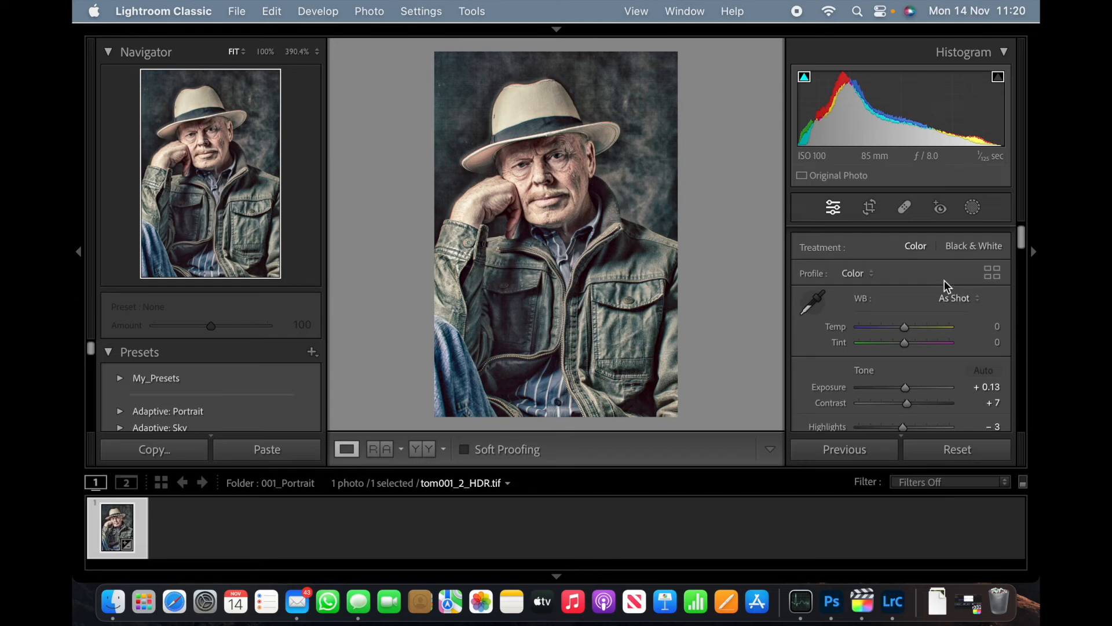
{"action": "scroll", "coordinate": [944, 280], "scroll_direction": "up", "scroll_amount": 1}
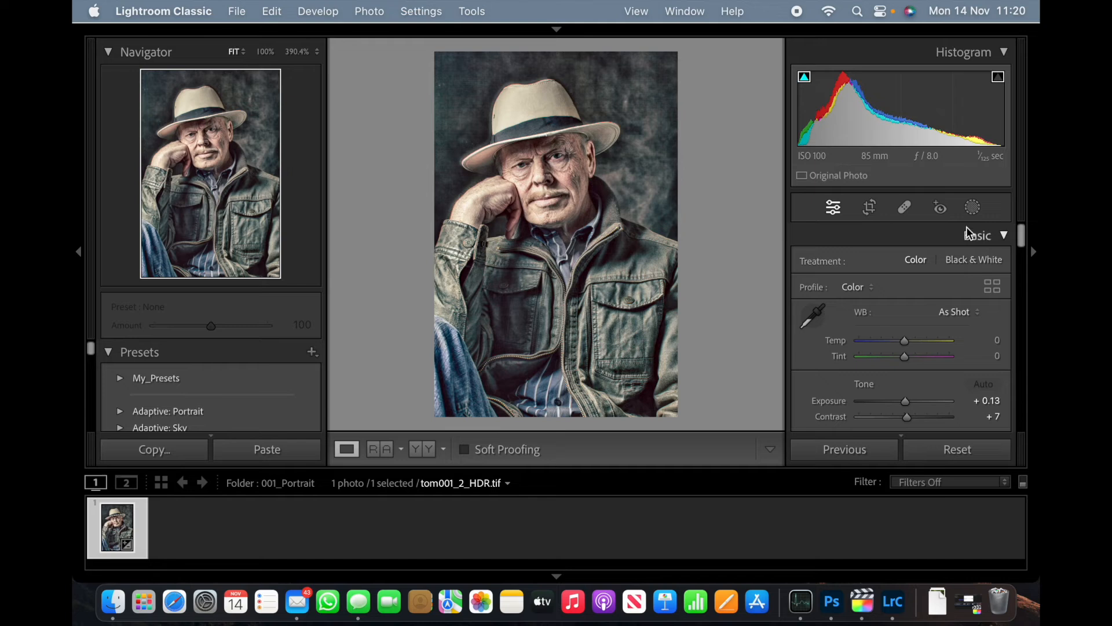
{"action": "left_click", "coordinate": [974, 208]}
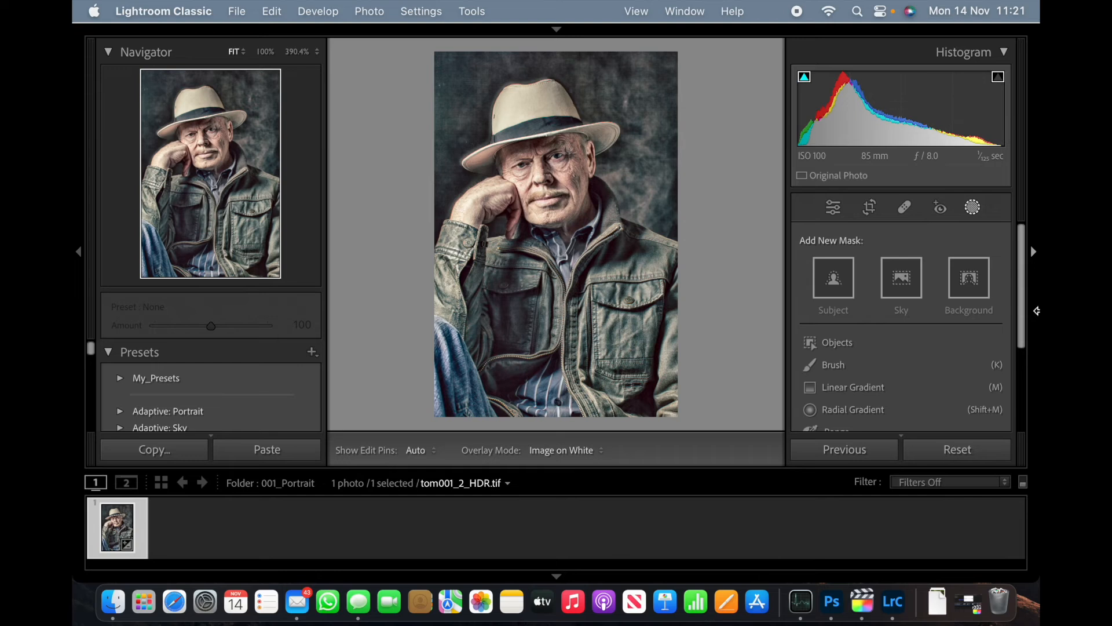
{"action": "left_click", "coordinate": [973, 288]}
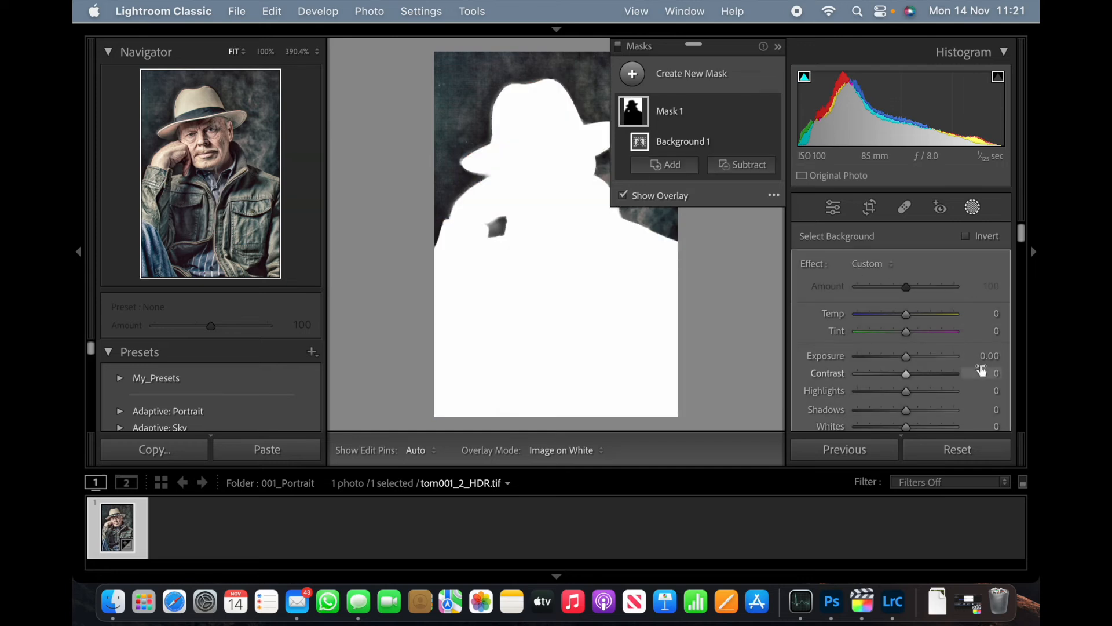
Darken the masked background with Exposure -4.00 and Blacks -100, close masking and preview the portrait full screen
{"action": "left_click_drag", "start_coordinate": [907, 359], "coordinate": [811, 363]}
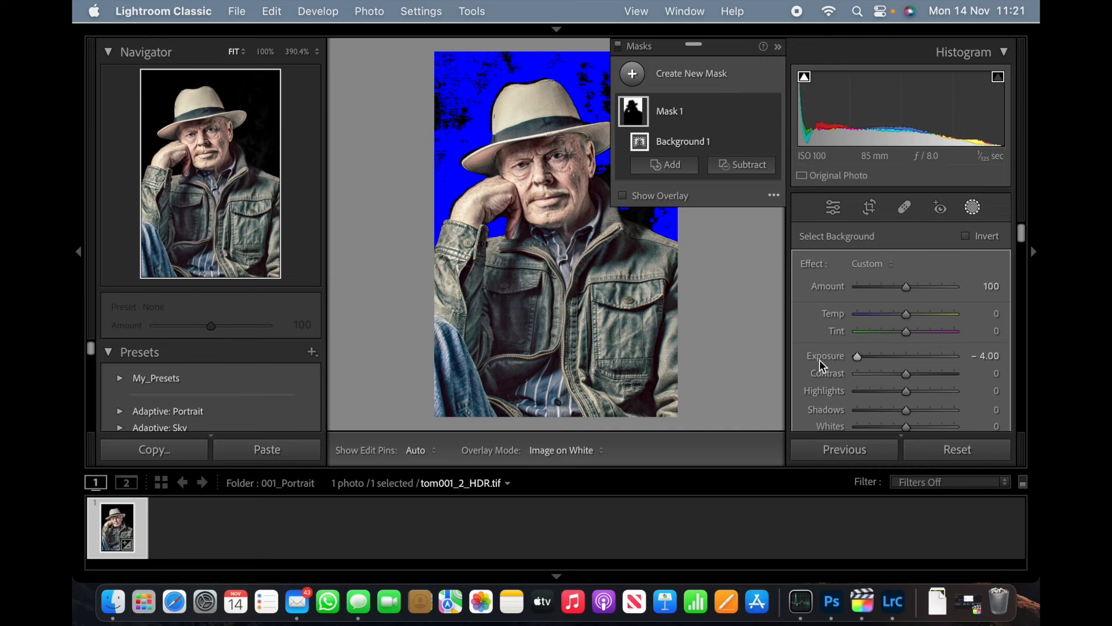
{"action": "scroll", "coordinate": [1021, 365], "scroll_direction": "down", "scroll_amount": 3}
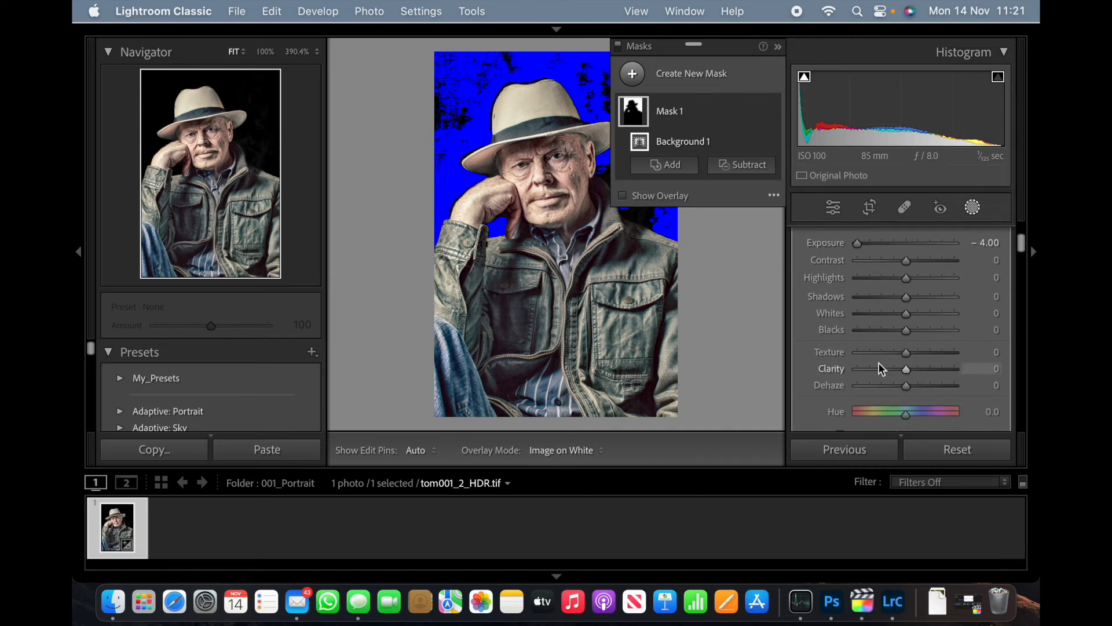
{"action": "left_click_drag", "start_coordinate": [907, 331], "coordinate": [683, 338]}
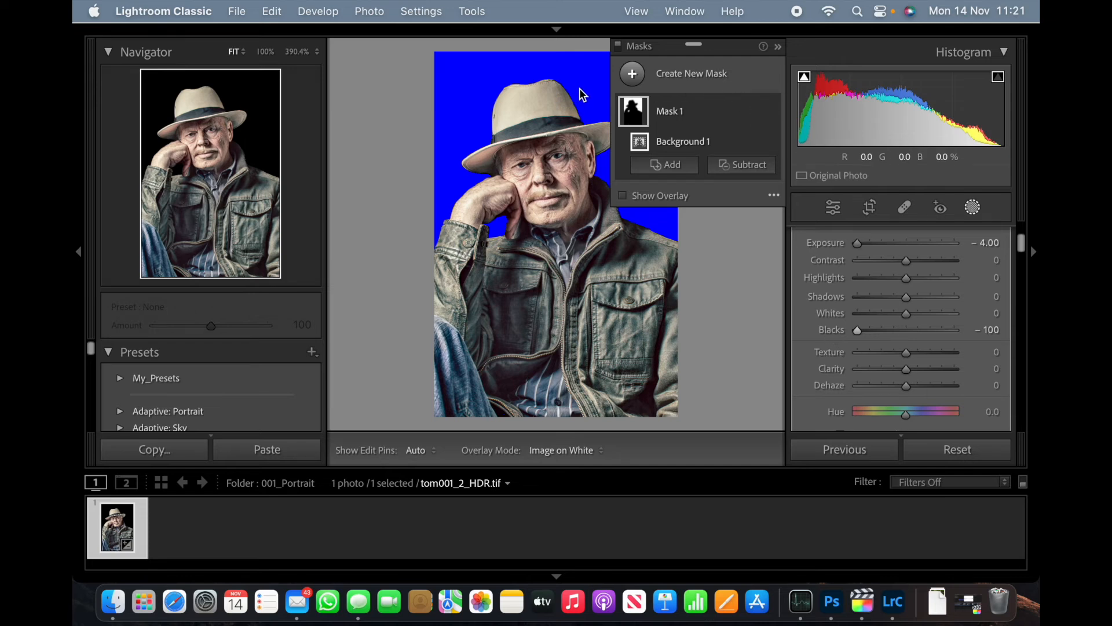
{"action": "left_click", "coordinate": [973, 208]}
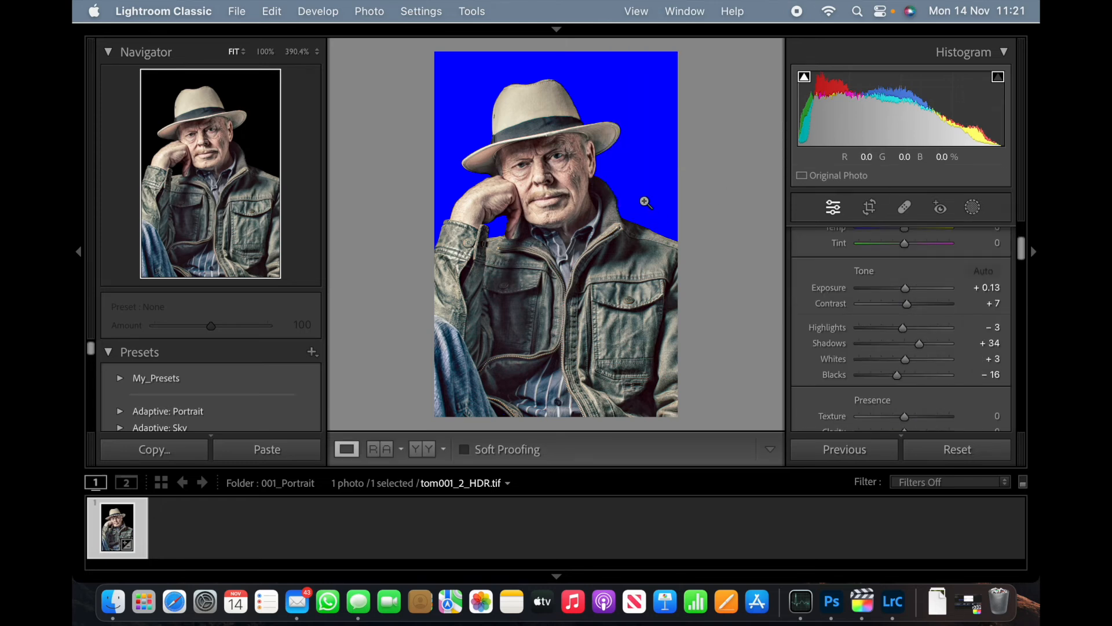
{"action": "key", "text": "f"}
Start a new Select People mask on the portrait and choose Person 1
{"action": "left_click", "coordinate": [974, 208]}
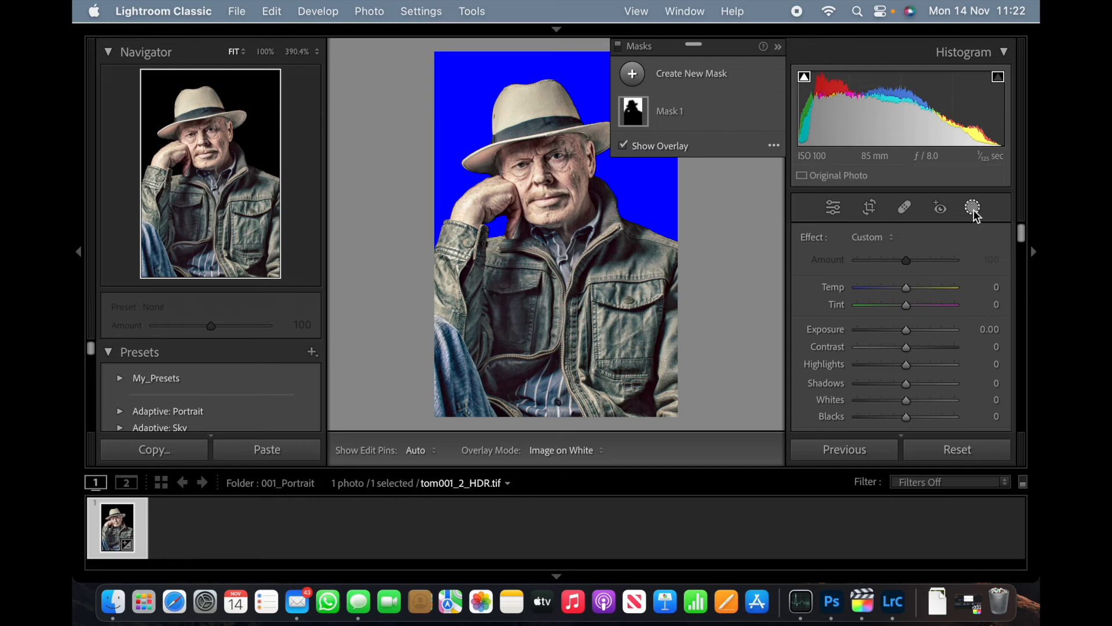
{"action": "left_click", "coordinate": [632, 73]}
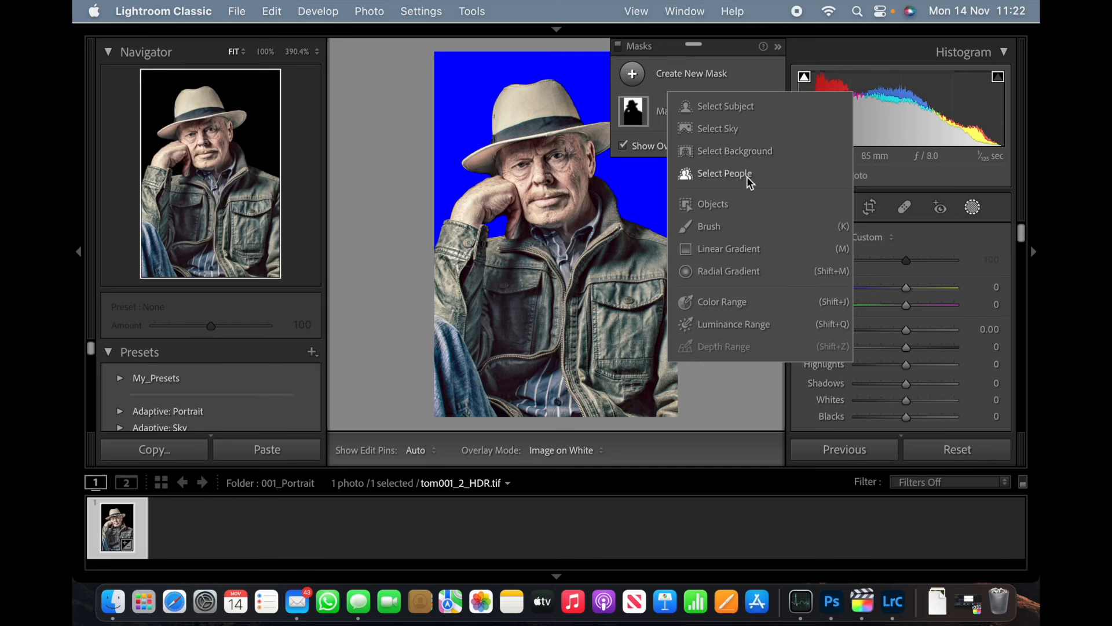
{"action": "left_click", "coordinate": [716, 177]}
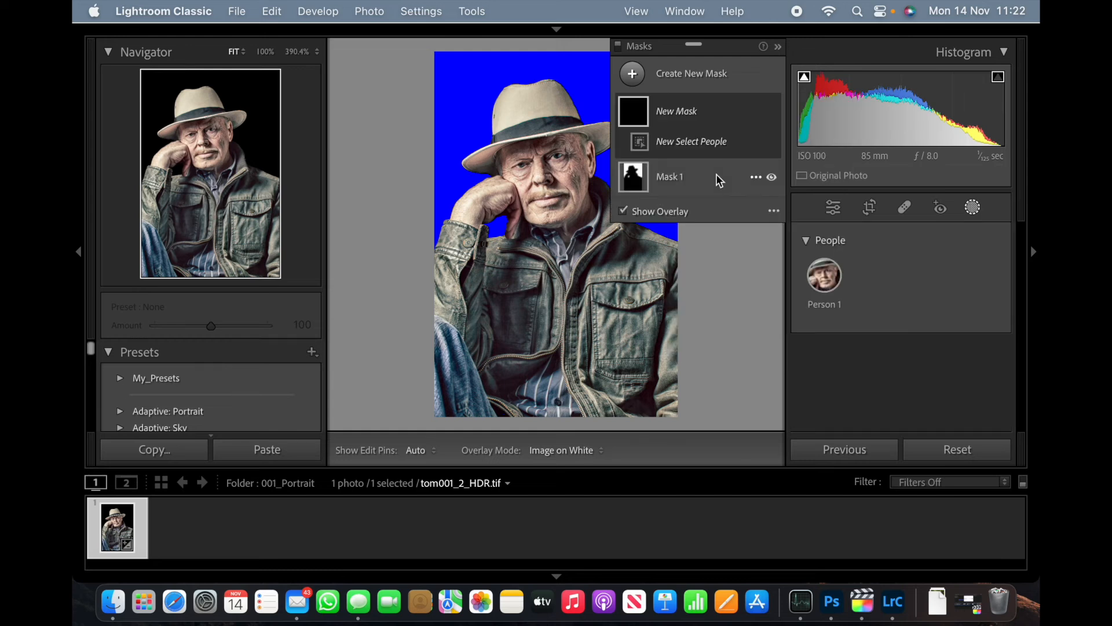
{"action": "left_click", "coordinate": [825, 277]}
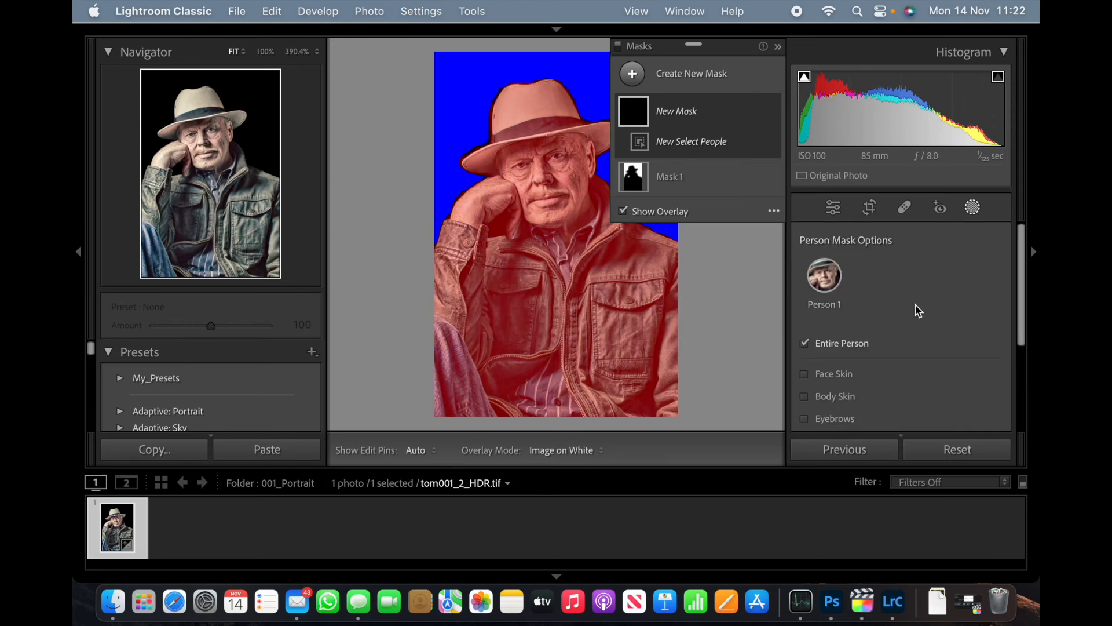
Try the Face Skin and Body Skin options for the person mask and clear both again
{"action": "scroll", "coordinate": [914, 310], "scroll_direction": "down", "scroll_amount": 2}
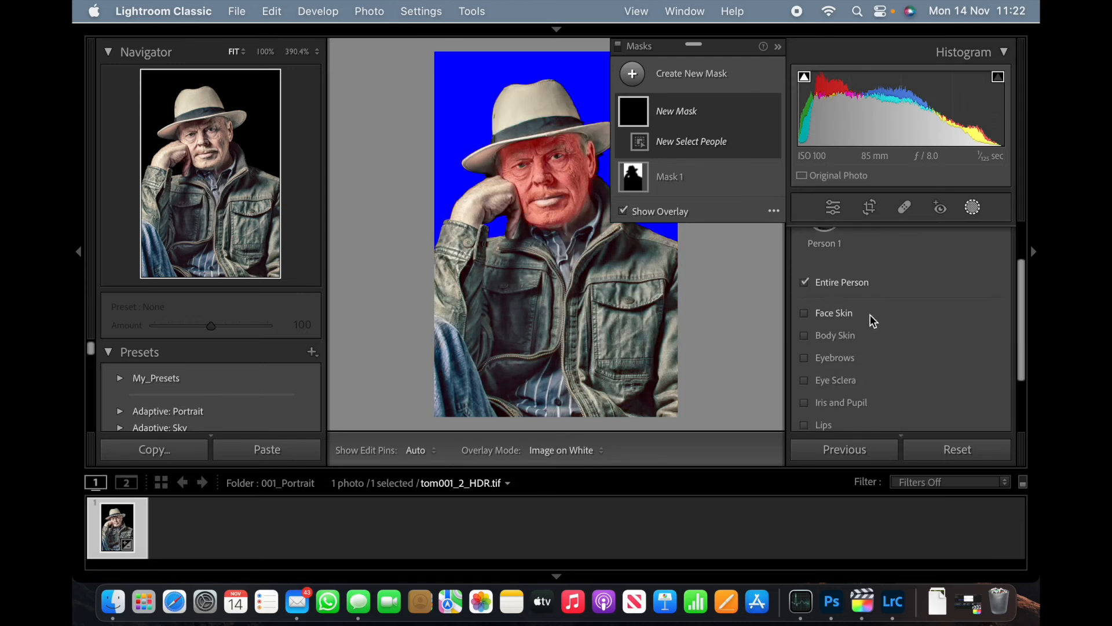
{"action": "left_click", "coordinate": [805, 314]}
{"action": "left_click", "coordinate": [805, 336]}
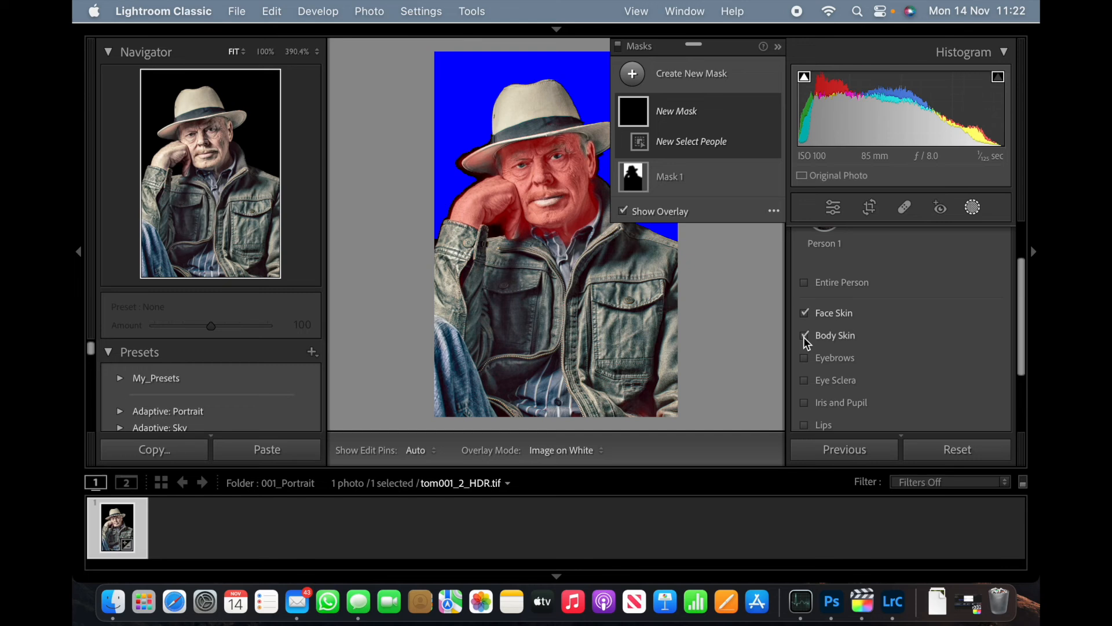
{"action": "left_click", "coordinate": [807, 315]}
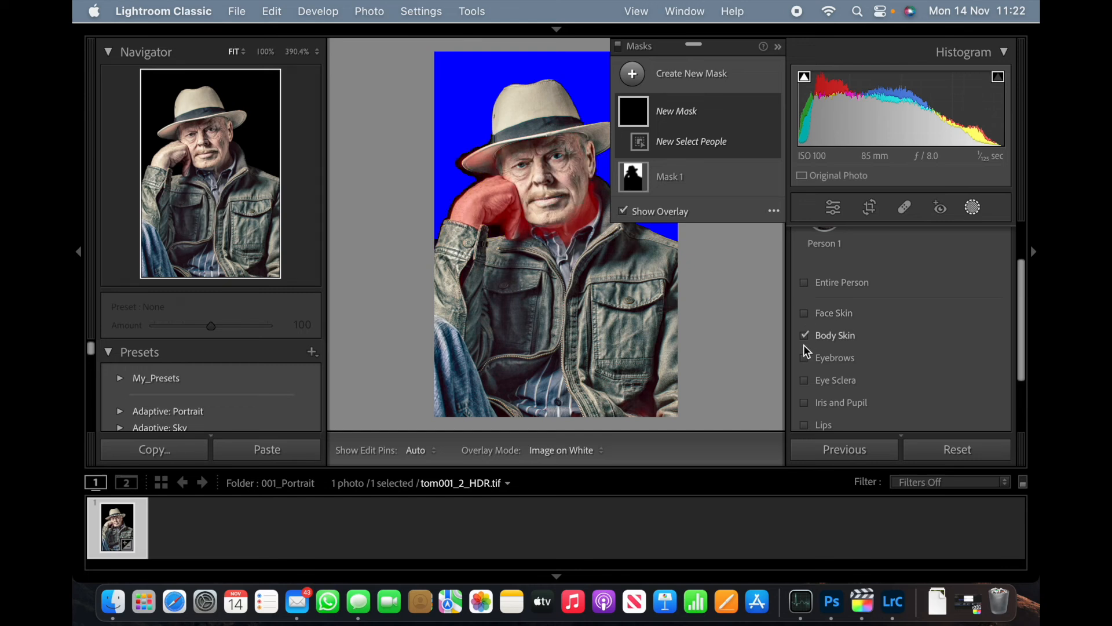
{"action": "left_click", "coordinate": [805, 336]}
{"action": "left_click", "coordinate": [805, 315]}
{"action": "left_click", "coordinate": [805, 315]}
{"action": "left_click", "coordinate": [805, 336]}
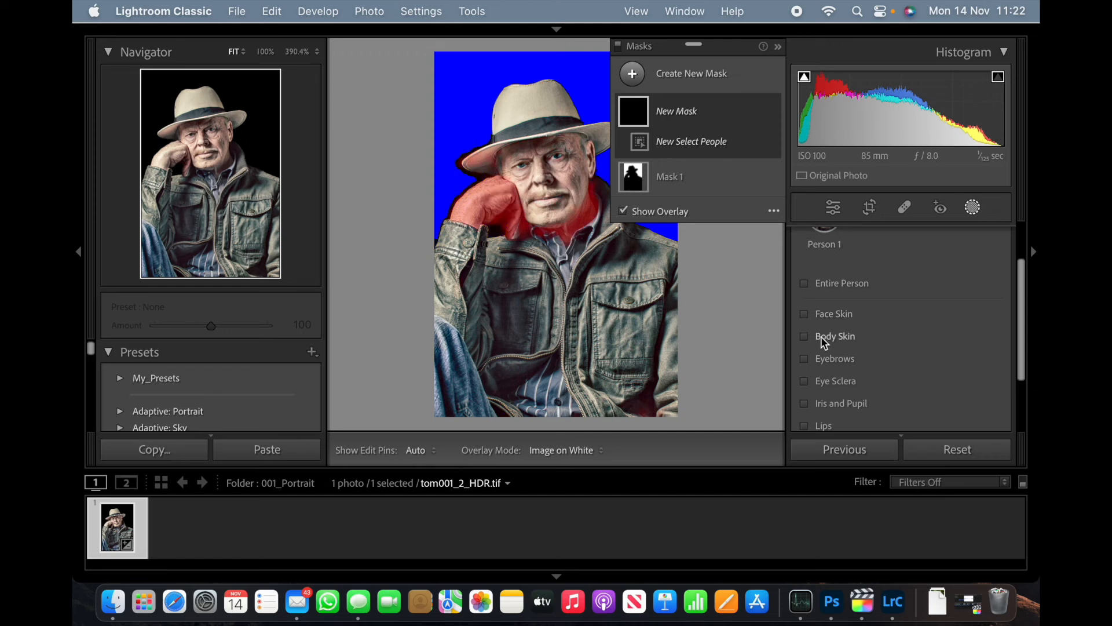
{"action": "left_click", "coordinate": [824, 343]}
Limit the person mask to Eyebrows and create the mask
{"action": "left_click", "coordinate": [819, 360]}
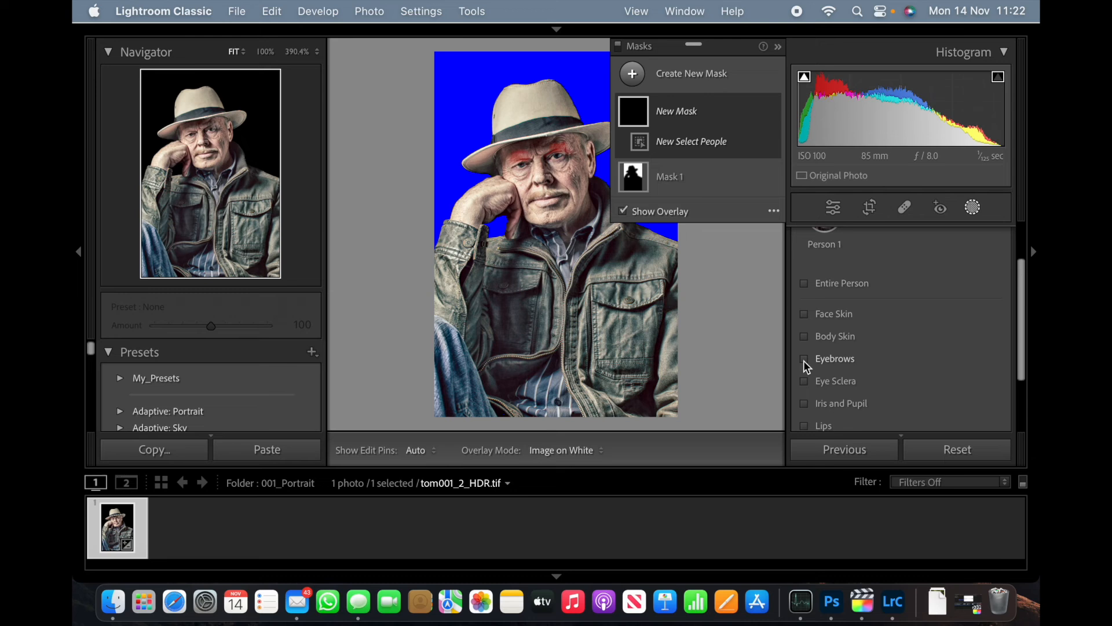
{"action": "left_click", "coordinate": [805, 360]}
{"action": "scroll", "coordinate": [810, 388], "scroll_direction": "down", "scroll_amount": 2}
{"action": "left_click", "coordinate": [818, 366]}
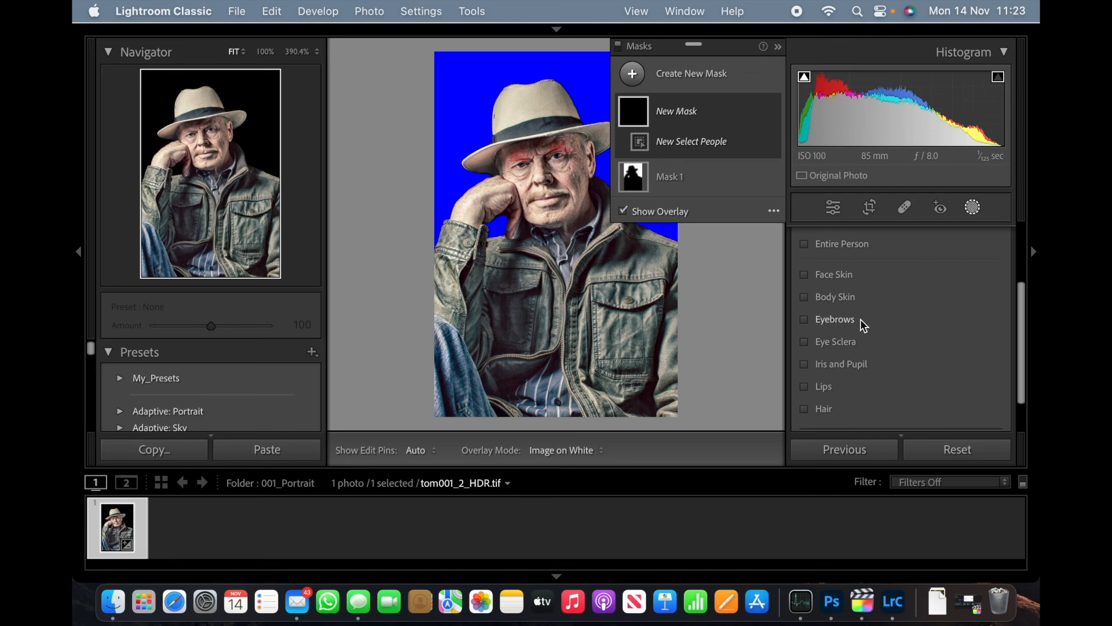
{"action": "scroll", "coordinate": [913, 311], "scroll_direction": "up", "scroll_amount": 2}
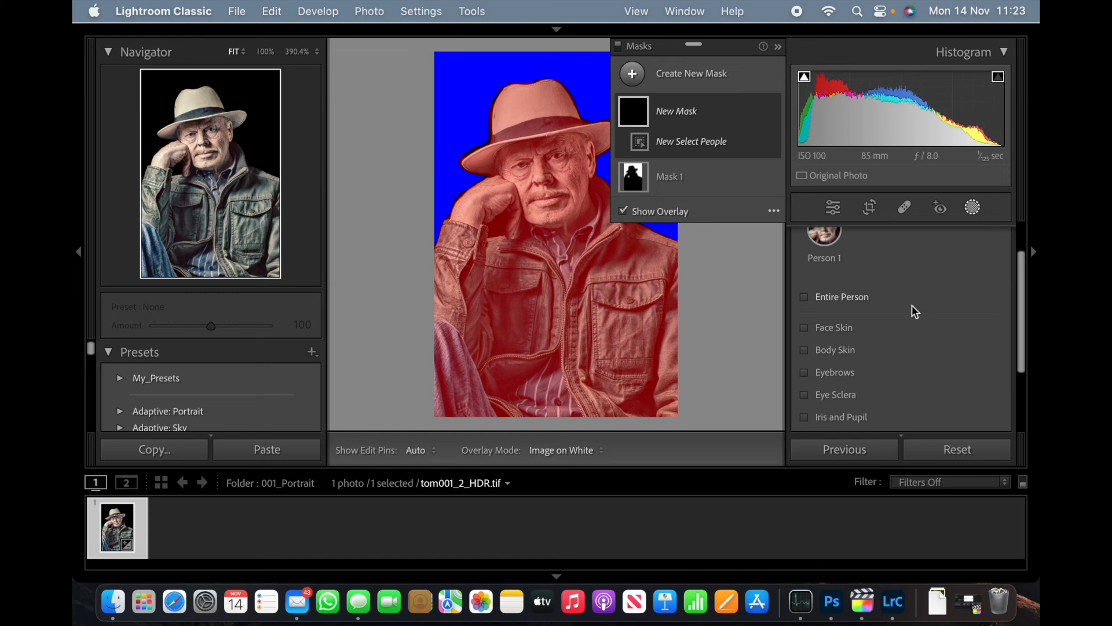
{"action": "left_click", "coordinate": [806, 379]}
{"action": "left_click", "coordinate": [969, 406]}
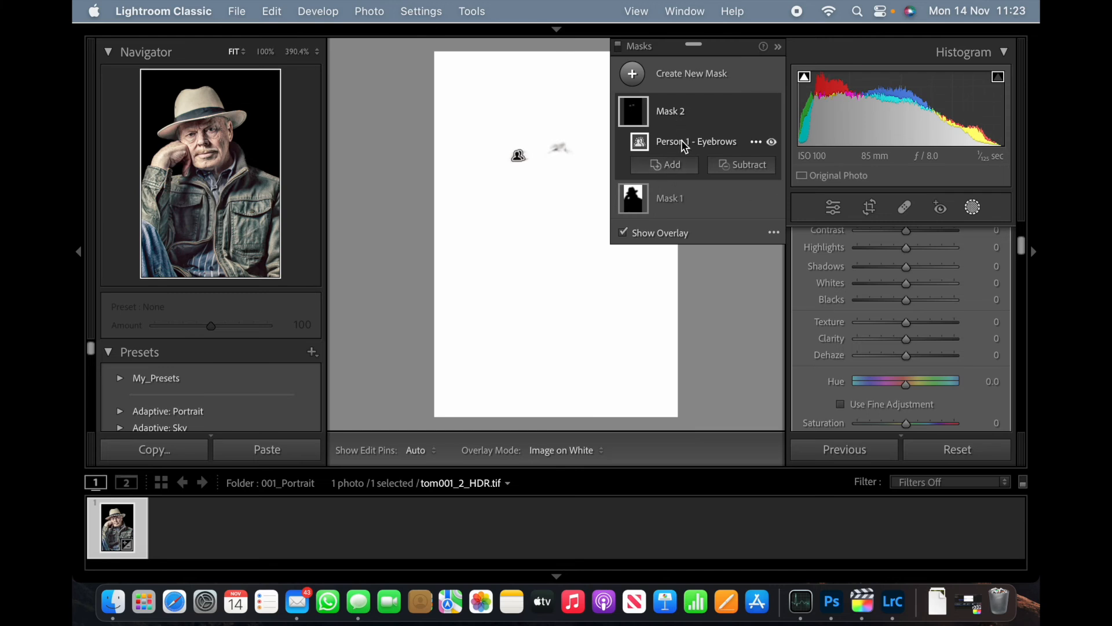
Darken the masked eyebrows with Exposure -1.23 and close masking
{"action": "scroll", "coordinate": [871, 259], "scroll_direction": "up", "scroll_amount": 5}
{"action": "mouse_move", "coordinate": [906, 350]}
{"action": "left_mouse_down"}
{"action": "mouse_move", "coordinate": [880, 354]}
{"action": "mouse_move", "coordinate": [892, 352]}
{"action": "left_mouse_up"}
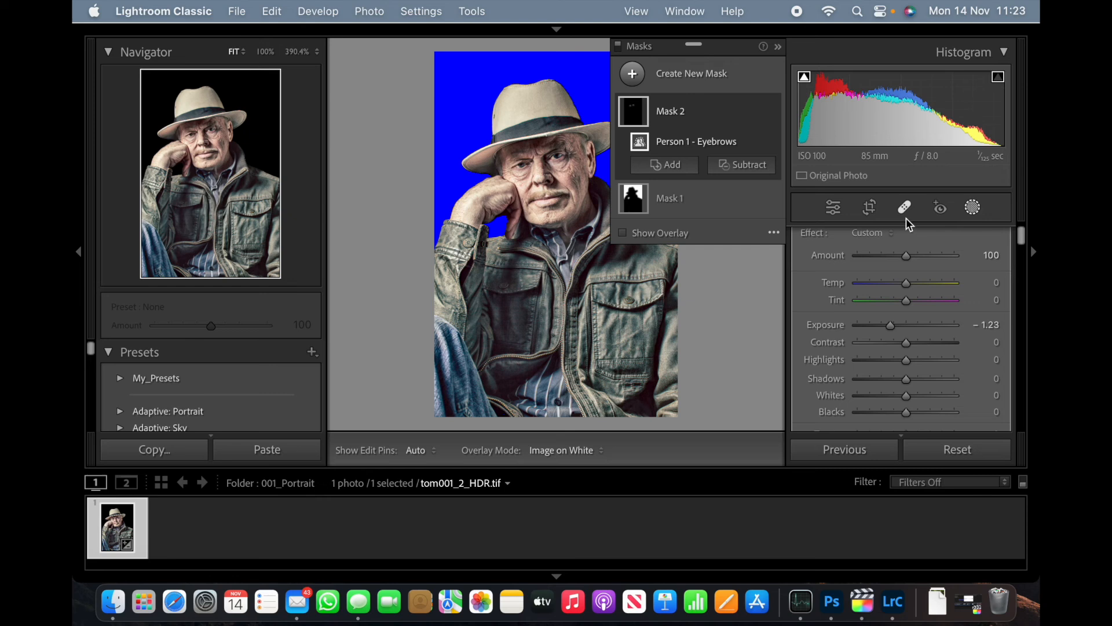
{"action": "left_click", "coordinate": [973, 207]}
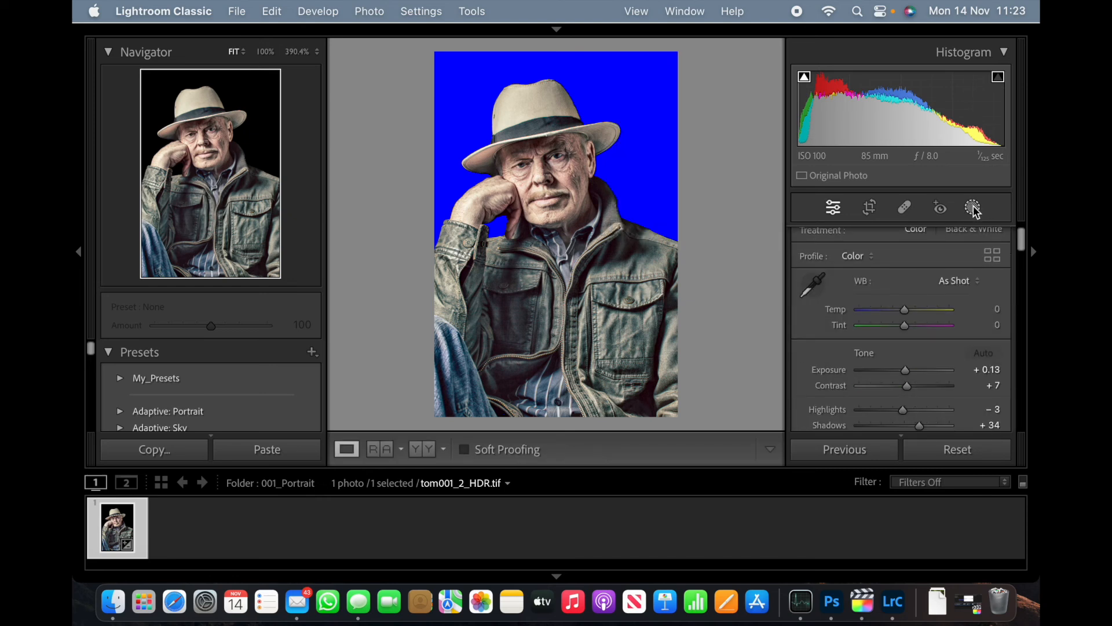
Reopen masking and create a new Select People mask covering the entire Person 1
{"action": "left_click", "coordinate": [972, 208]}
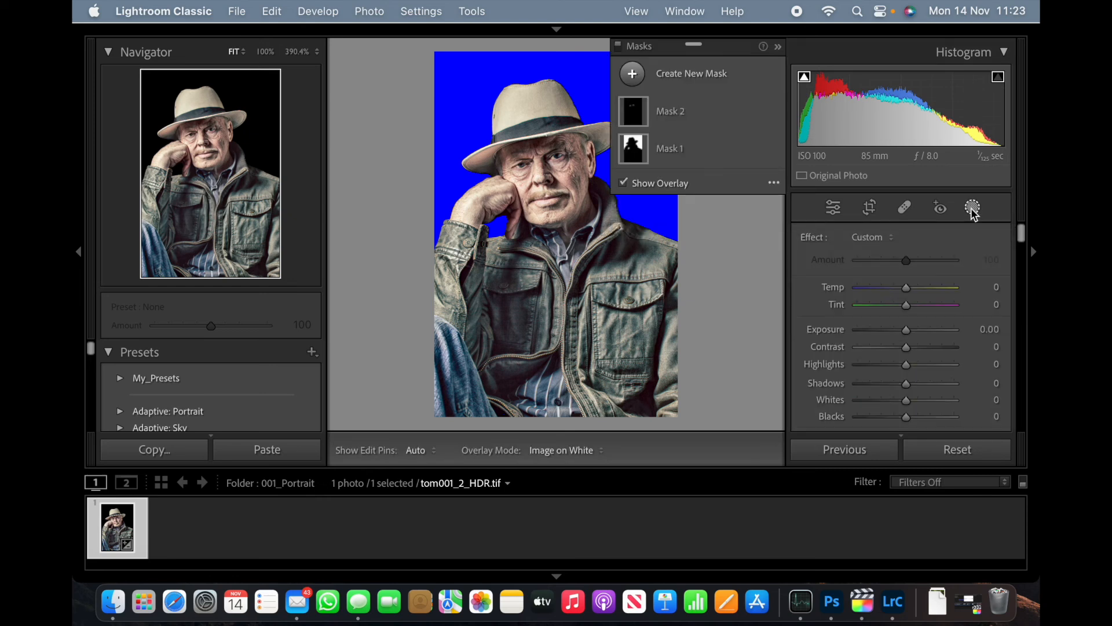
{"action": "left_click", "coordinate": [630, 77]}
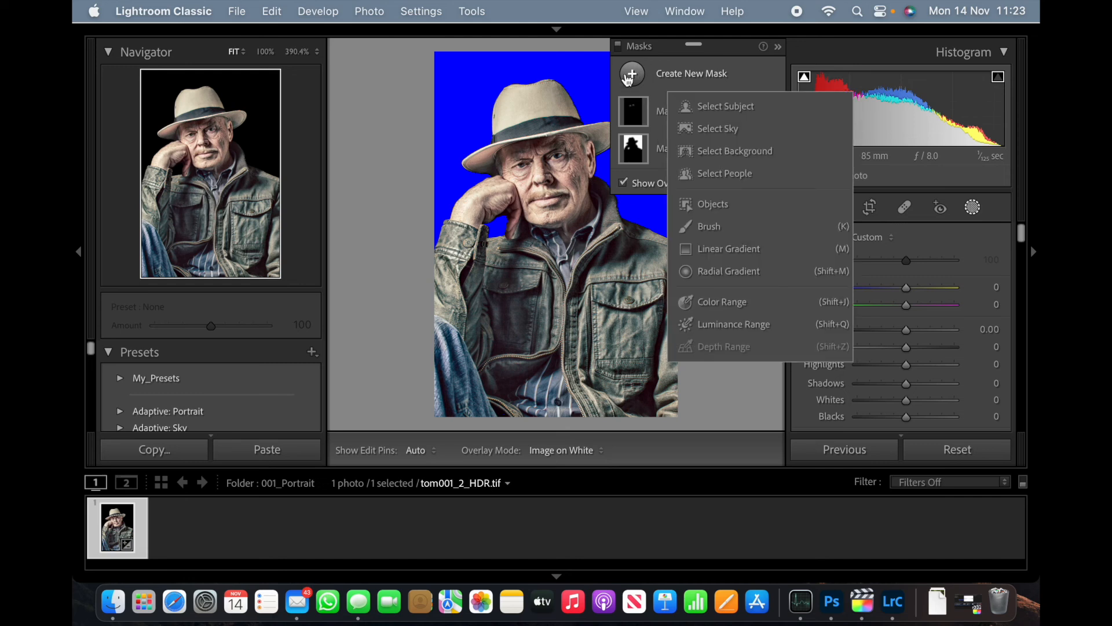
{"action": "left_click", "coordinate": [735, 175]}
{"action": "left_click", "coordinate": [825, 276]}
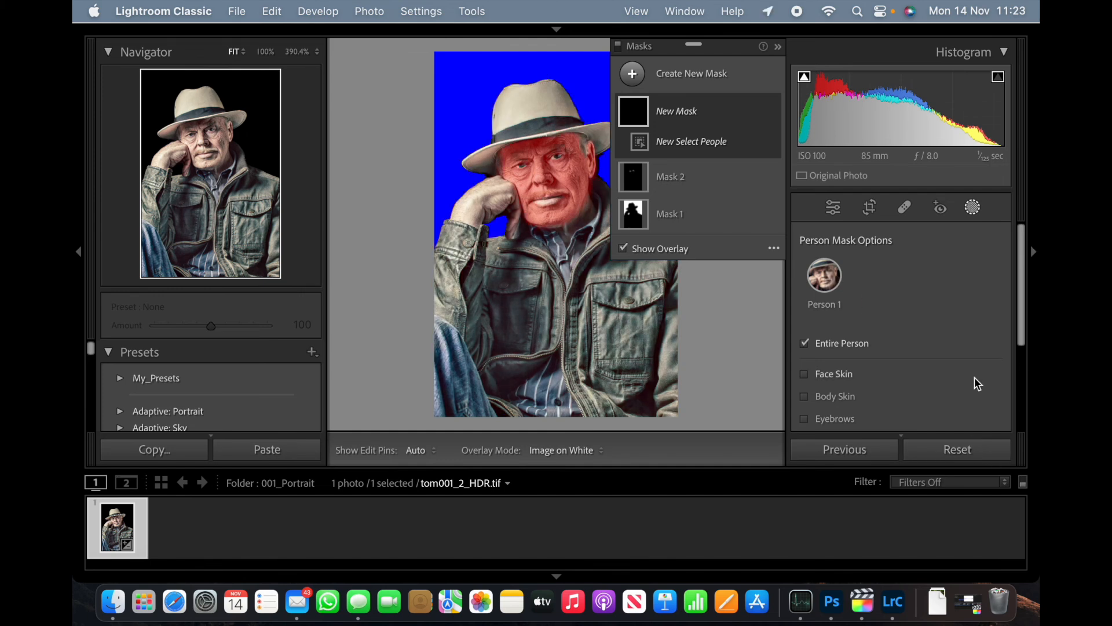
{"action": "scroll", "coordinate": [974, 380], "scroll_direction": "down", "scroll_amount": 5}
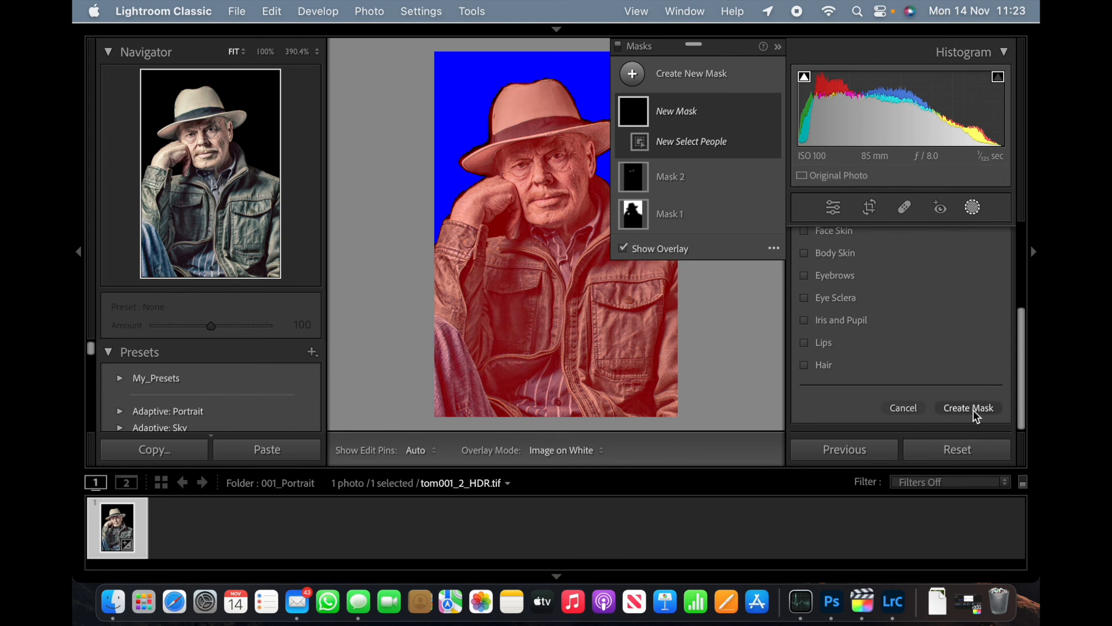
{"action": "left_click", "coordinate": [974, 409]}
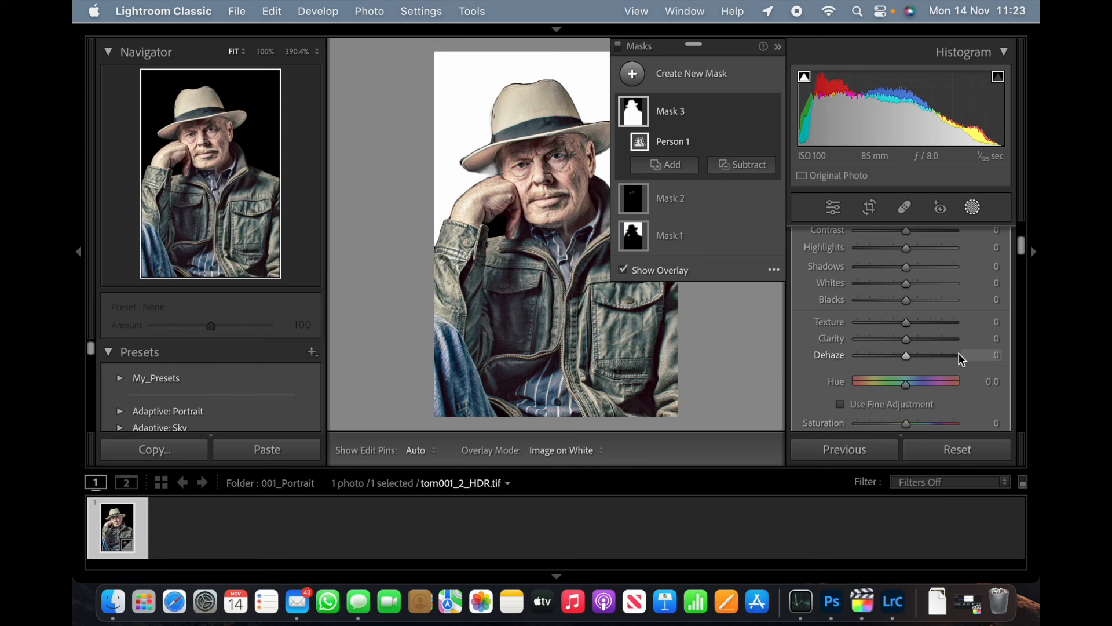
Set the person mask to Saturation -100, Exposure -0.25, Contrast 56, Highlights -30, Shadows -30, Blacks -17, Texture 43, Clarity 29, and preview the portrait full screen
{"action": "scroll", "coordinate": [954, 349], "scroll_direction": "down", "scroll_amount": 5}
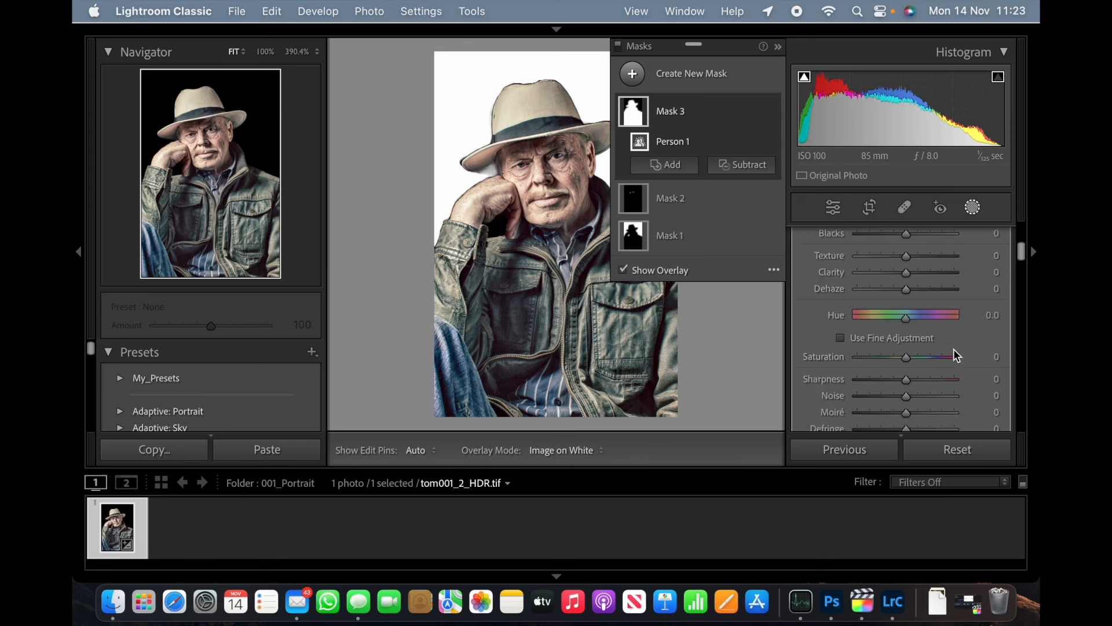
{"action": "left_click_drag", "start_coordinate": [906, 330], "coordinate": [811, 335]}
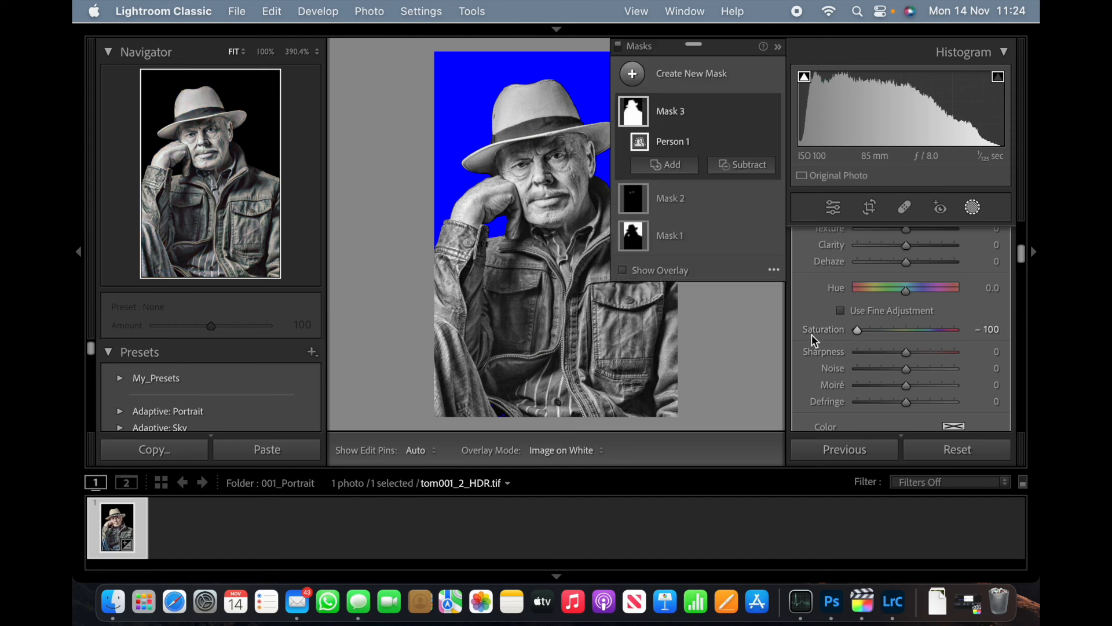
{"action": "scroll", "coordinate": [1019, 307], "scroll_direction": "up", "scroll_amount": 6}
{"action": "scroll", "coordinate": [1018, 304], "scroll_direction": "up", "scroll_amount": 4}
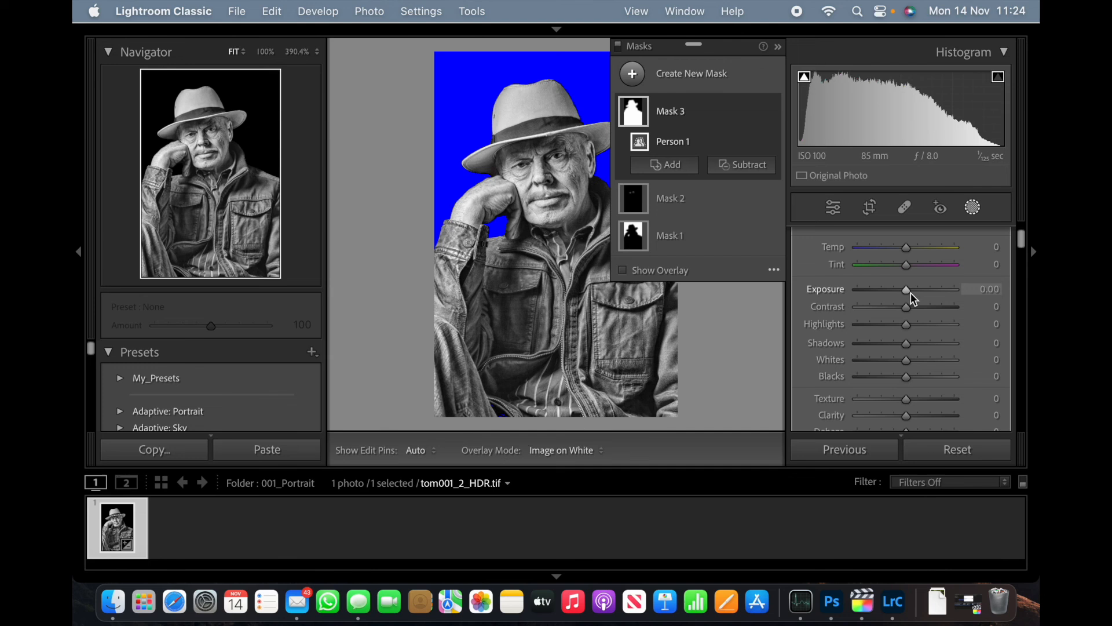
{"action": "left_click_drag", "start_coordinate": [908, 290], "coordinate": [923, 415]}
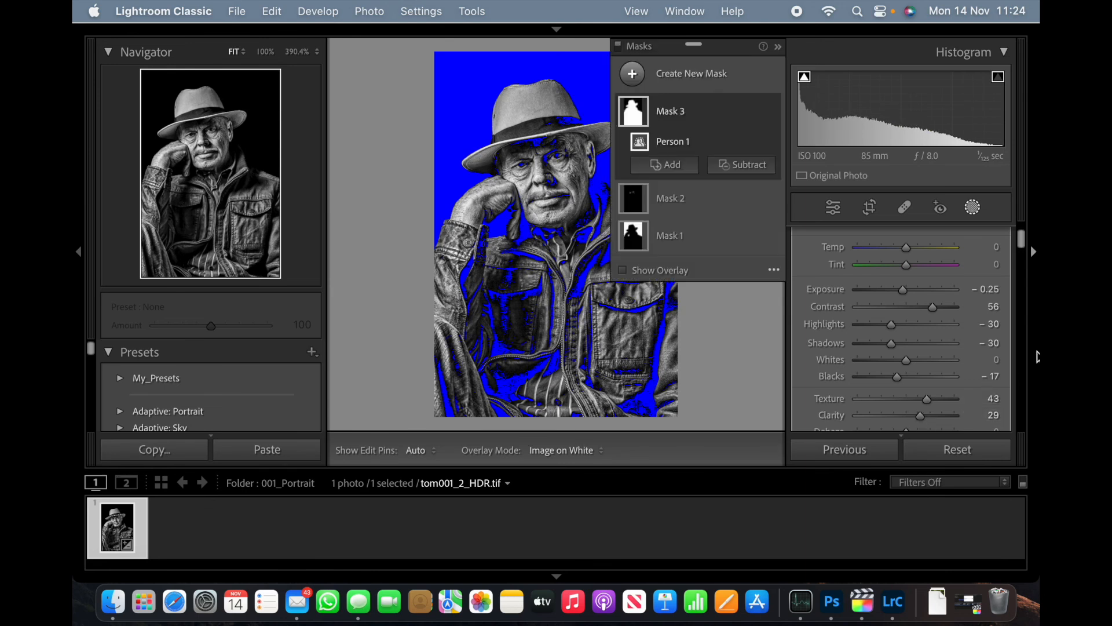
{"action": "key", "text": "f"}
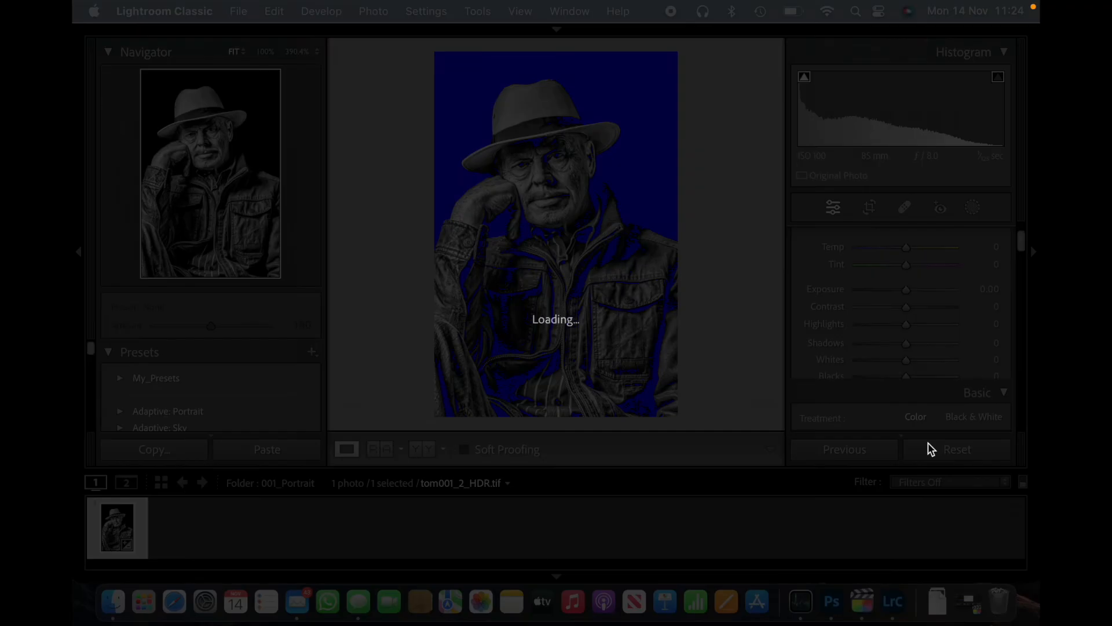